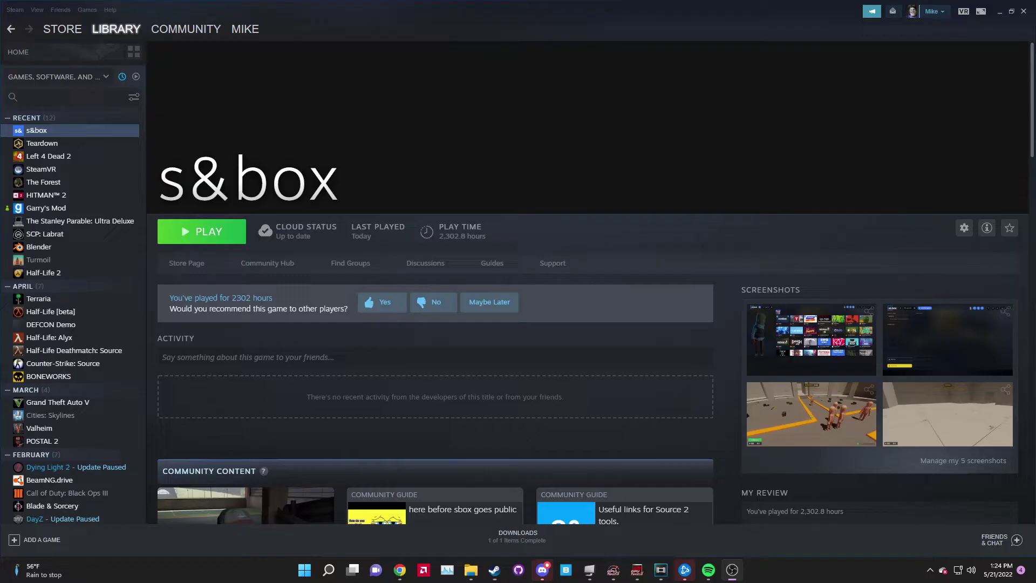
- Launch s&box and start creating a new addon
{"action": "left_click", "coordinate": [238, 234]}
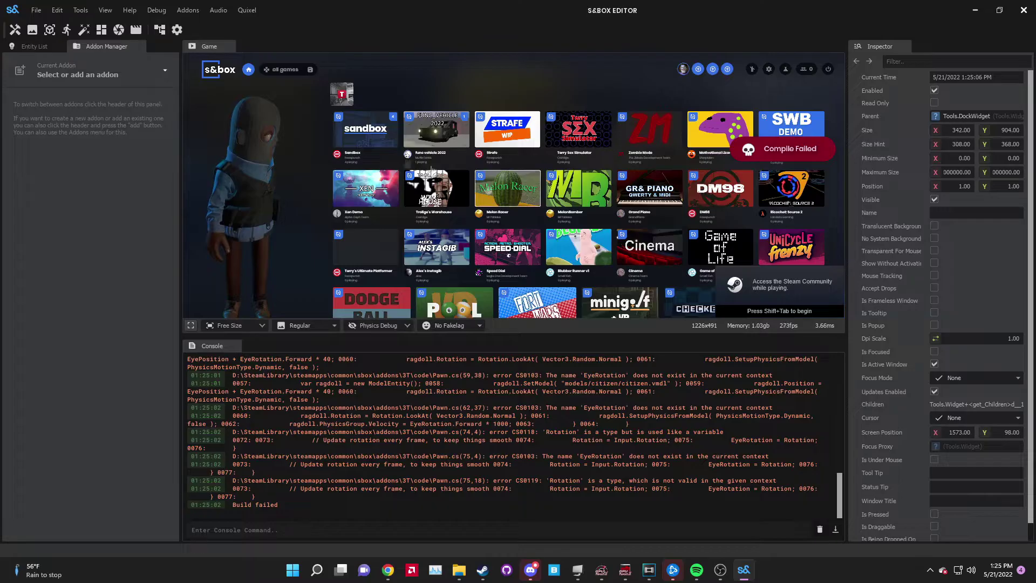
{"action": "left_click", "coordinate": [103, 70]}
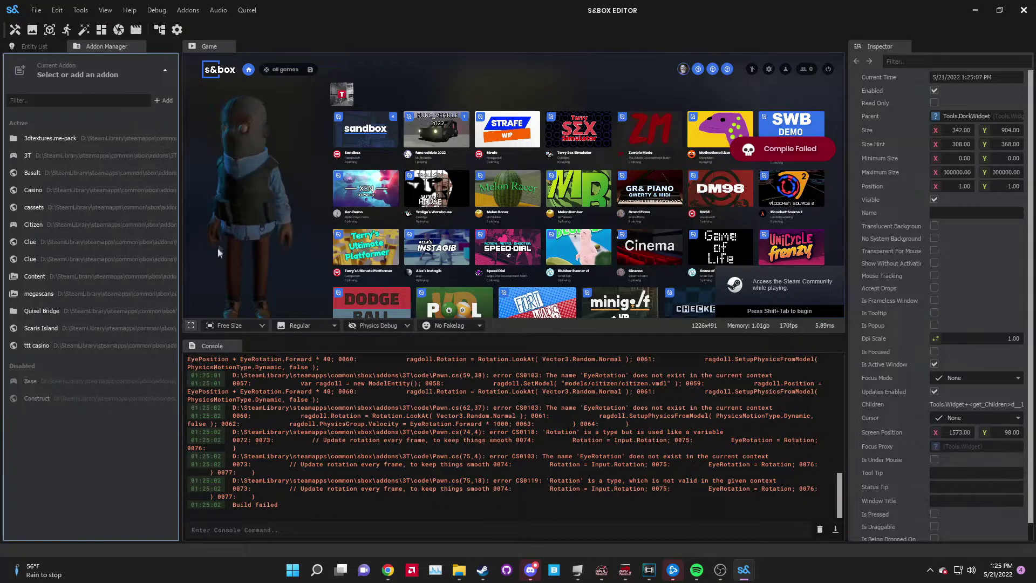
{"action": "left_click", "coordinate": [164, 100]}
{"action": "left_click", "coordinate": [176, 140]}
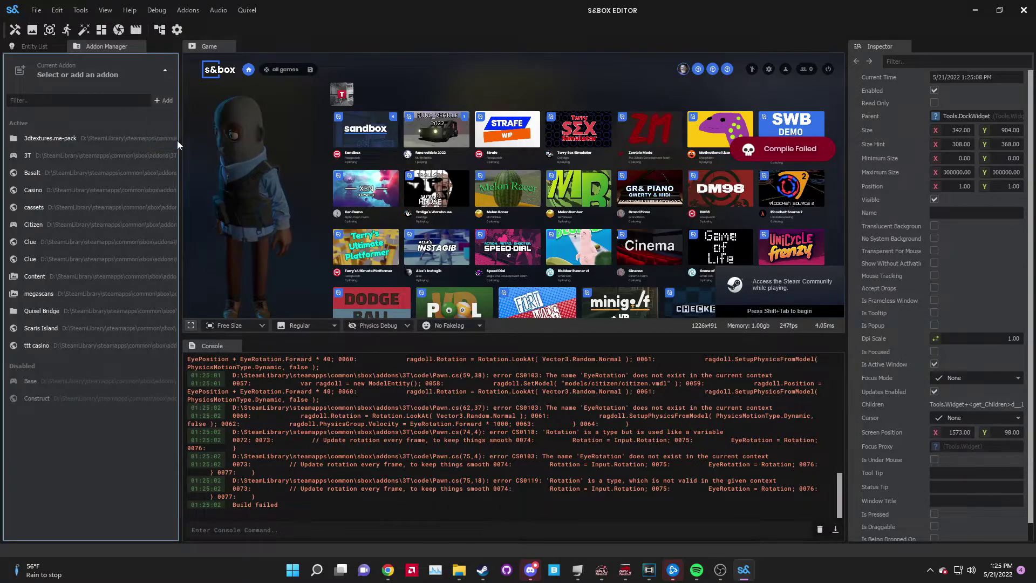
- Create a Map addon titled tutorialmap, using the tutorialmap folder inside sbox/addons as its location
{"action": "left_click", "coordinate": [491, 206]}
{"action": "left_click", "coordinate": [490, 218]}
{"action": "left_click", "coordinate": [634, 345]}
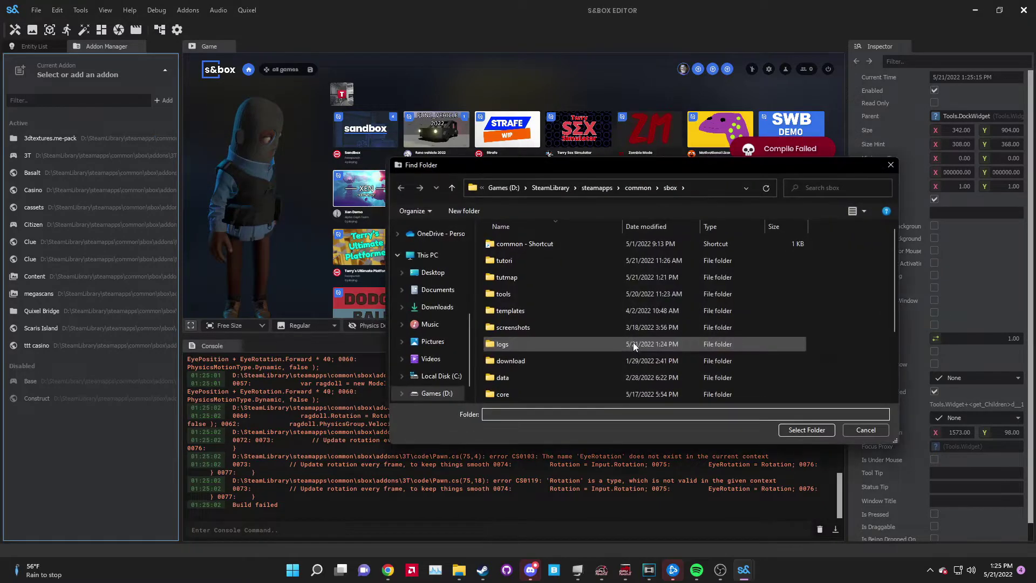
{"action": "scroll", "coordinate": [545, 295], "scroll_direction": "up", "scroll_amount": 2}
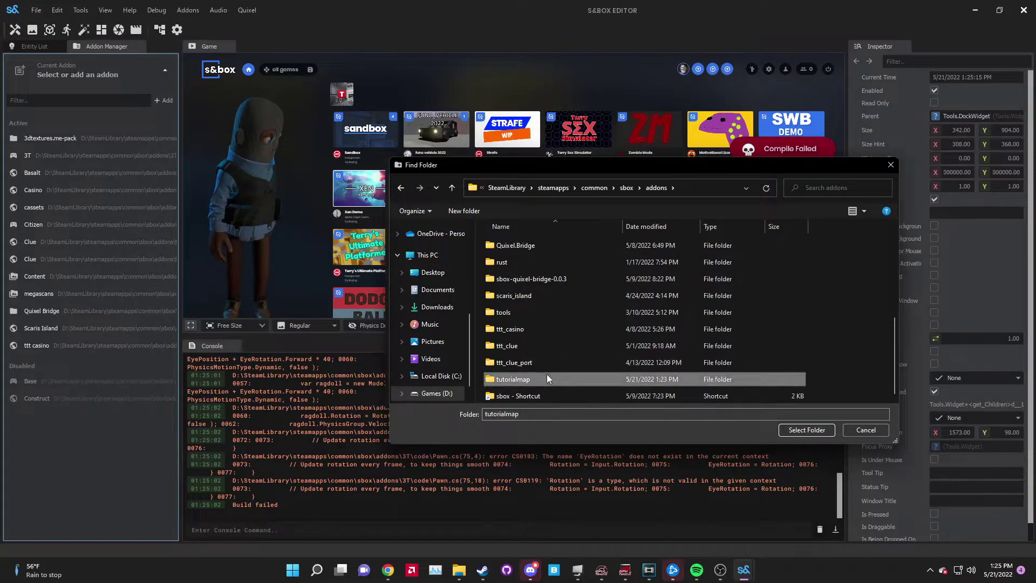
{"action": "double_click", "coordinate": [546, 378]}
{"action": "left_click", "coordinate": [795, 430]}
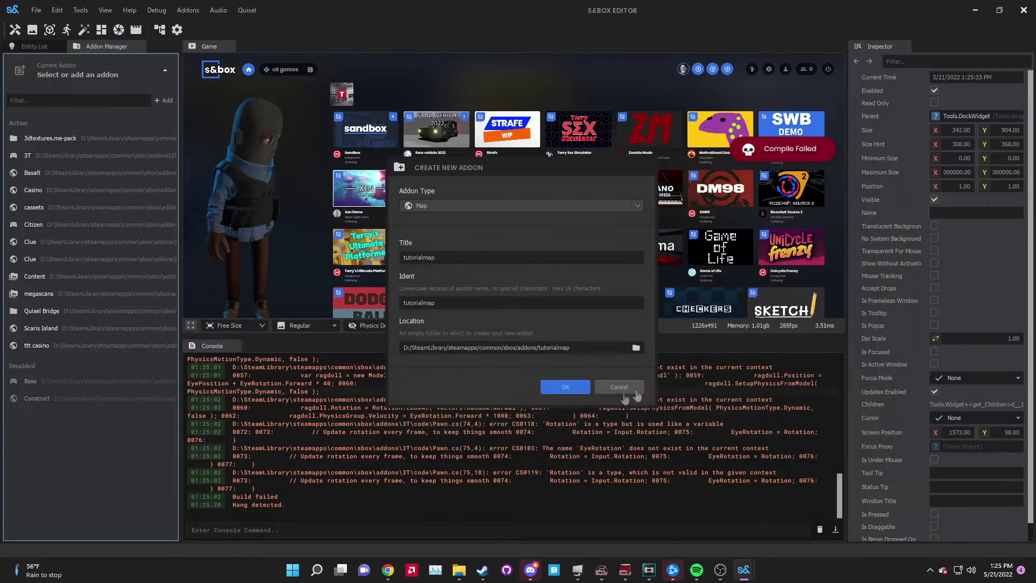
{"action": "left_click", "coordinate": [583, 387]}
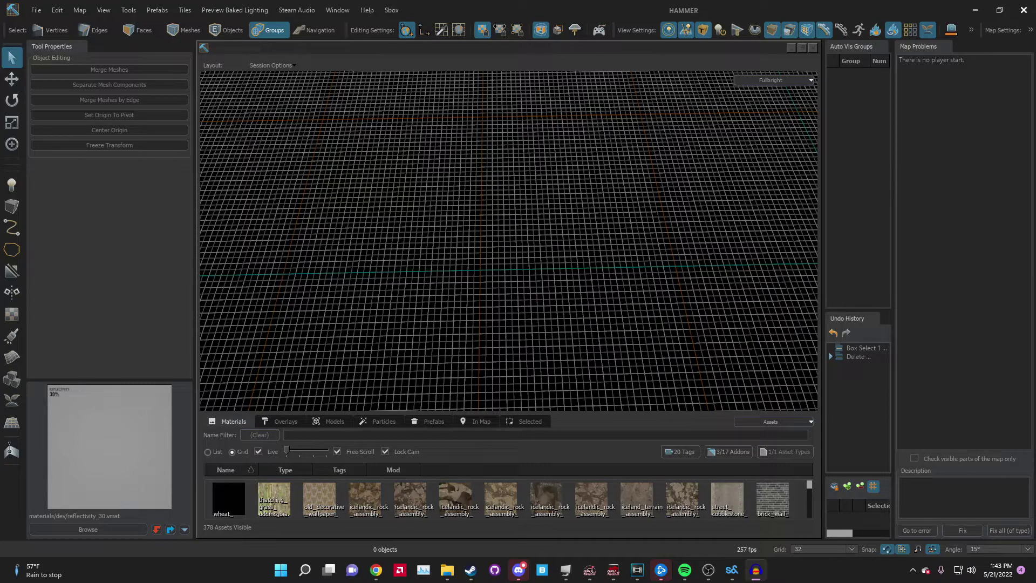
- Review the world entity's map properties in Hammer, including the Map Type, and close them without changes
{"action": "left_click", "coordinate": [37, 8]}
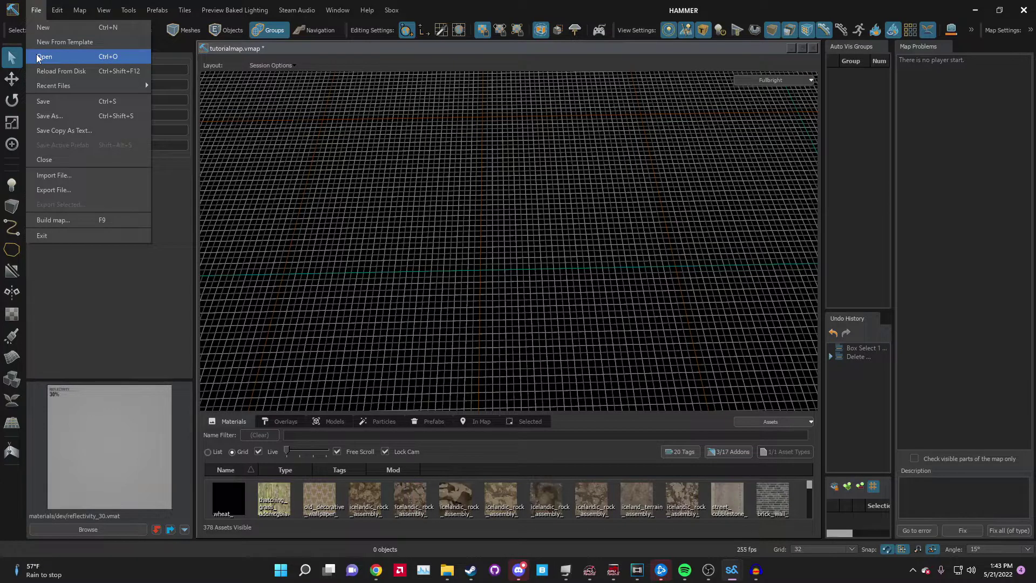
{"action": "mouse_move", "coordinate": [56, 4]}
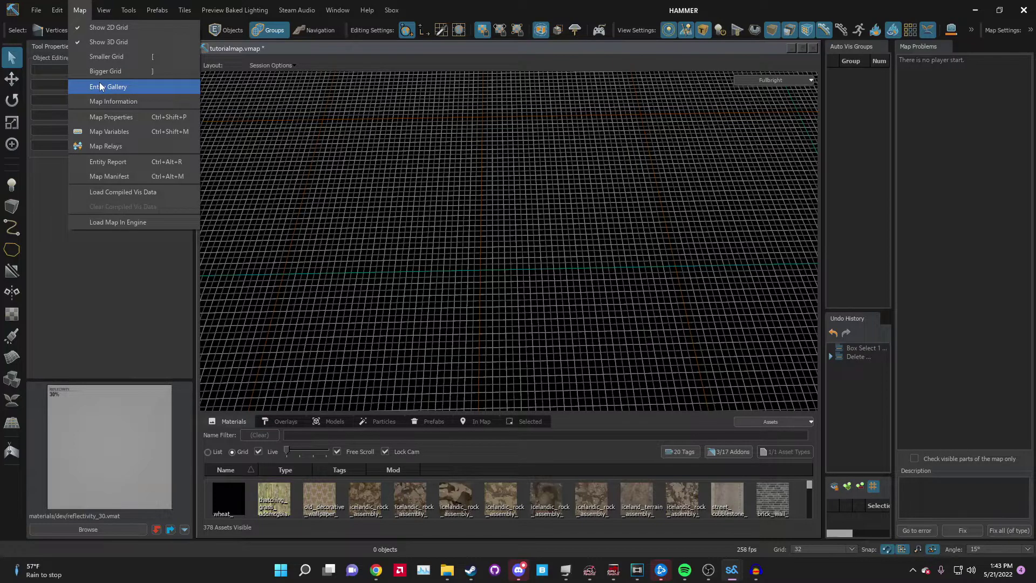
{"action": "left_click", "coordinate": [140, 118]}
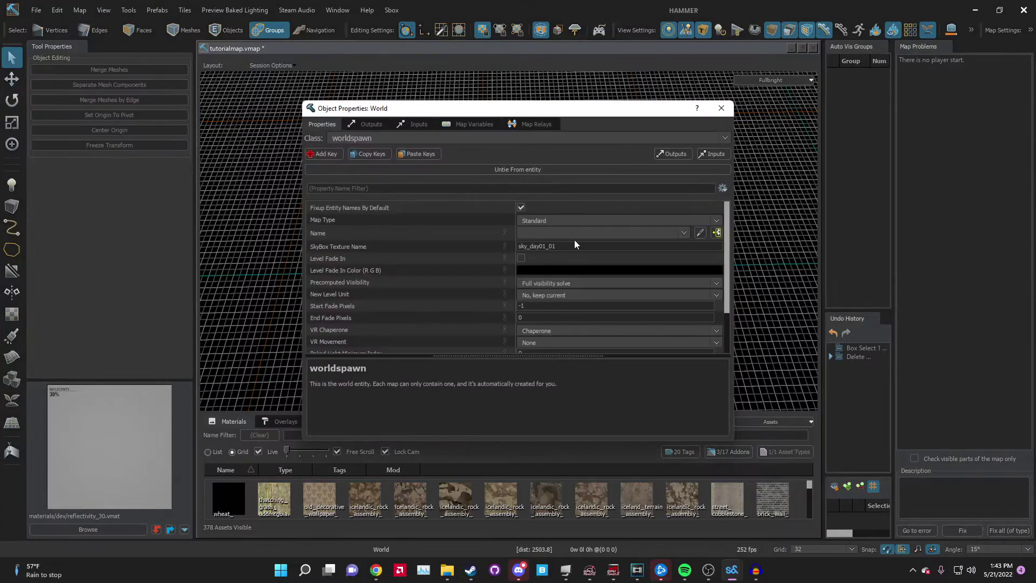
{"action": "left_click", "coordinate": [595, 219]}
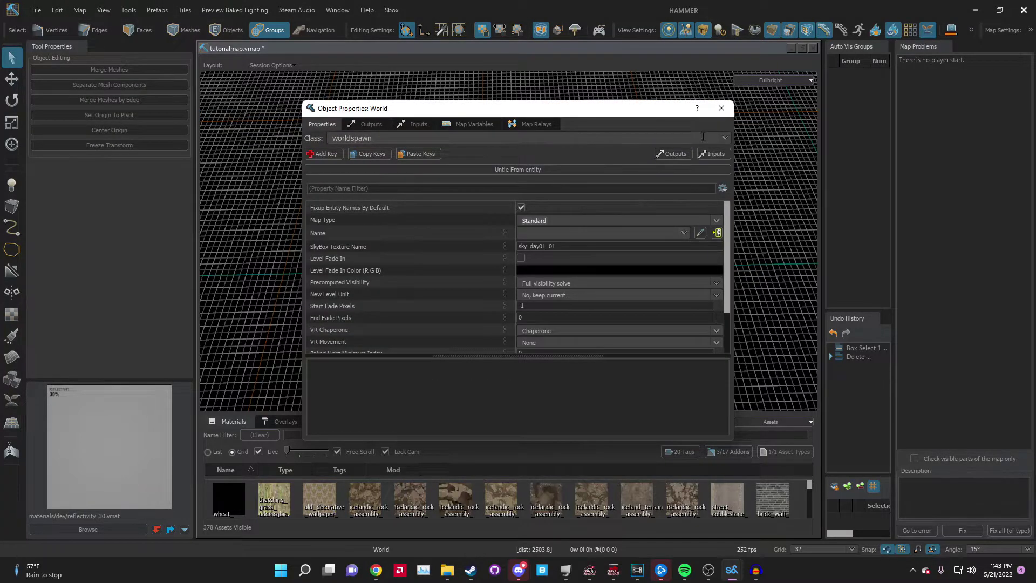
{"action": "left_click", "coordinate": [720, 108]}
- View the Entity Report for the map and close it
{"action": "left_click", "coordinate": [79, 10]}
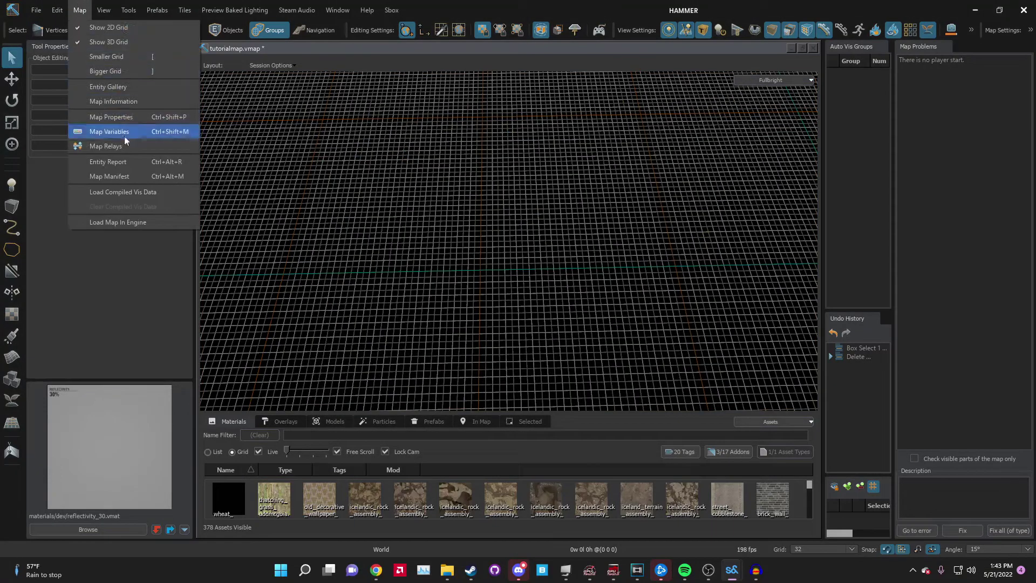
{"action": "left_click", "coordinate": [120, 163]}
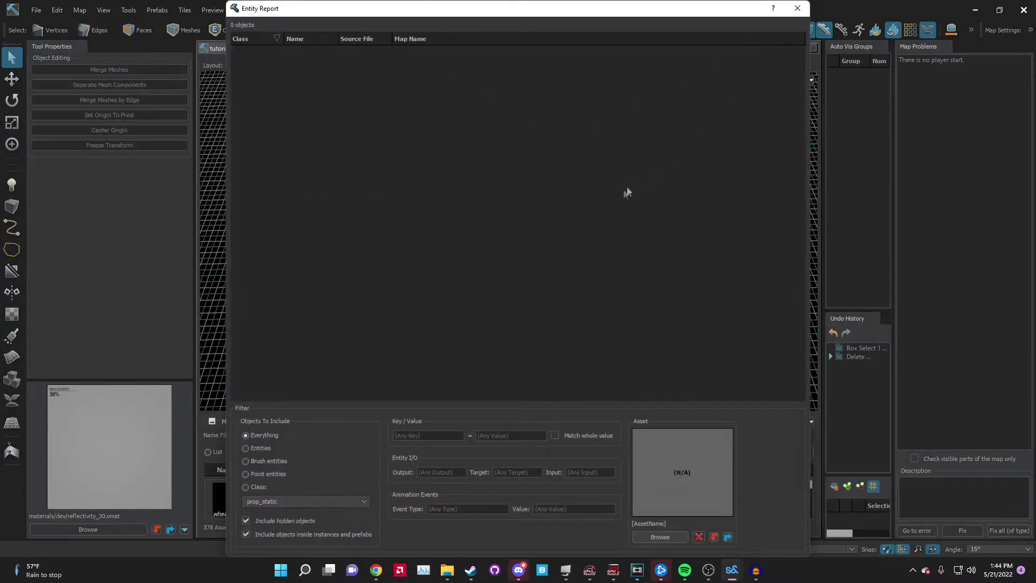
{"action": "left_click", "coordinate": [797, 9]}
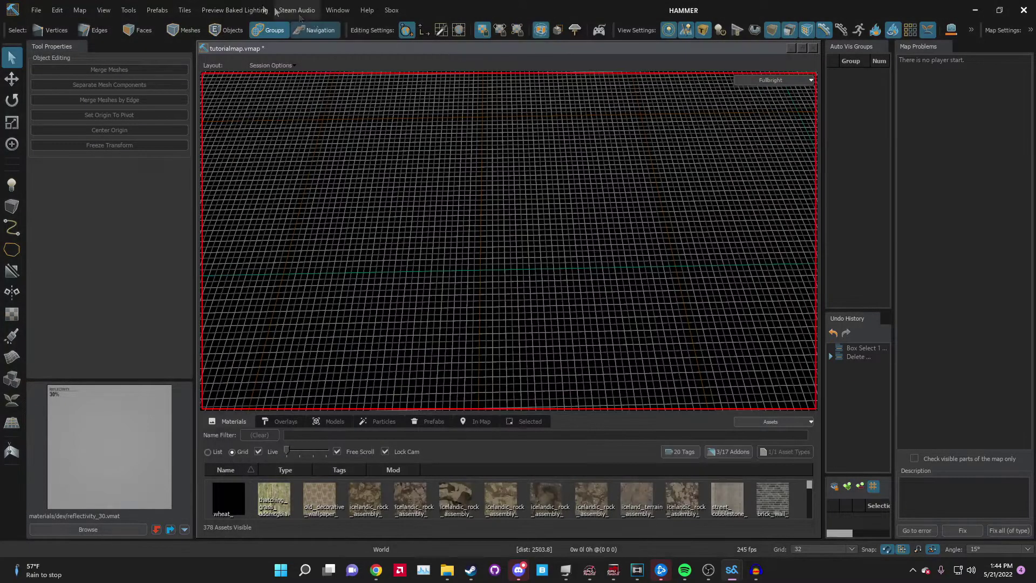
{"action": "left_click", "coordinate": [128, 9]}
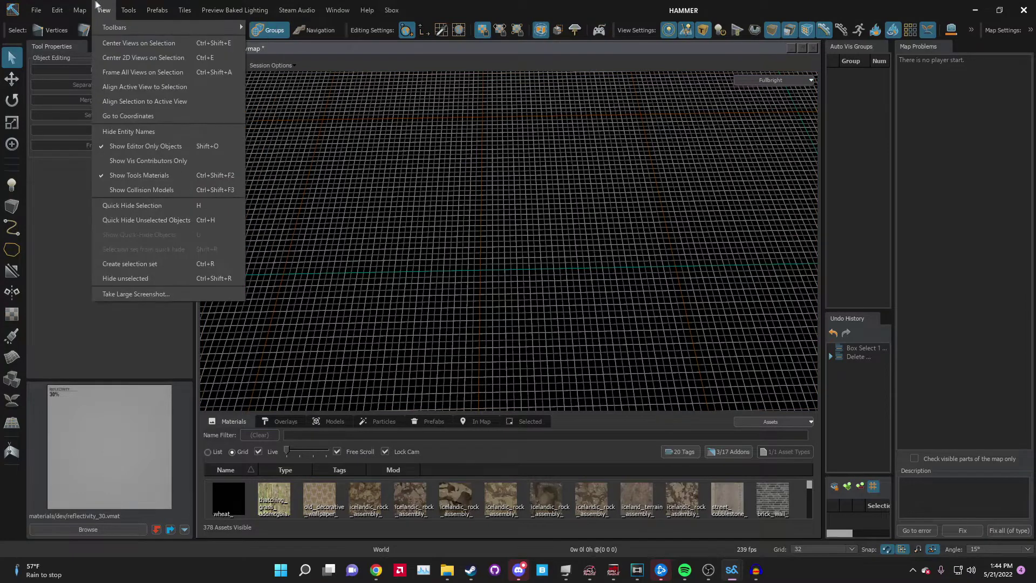
{"action": "mouse_move", "coordinate": [81, 8]}
{"action": "mouse_move", "coordinate": [121, 28]}
{"action": "mouse_move", "coordinate": [204, 4]}
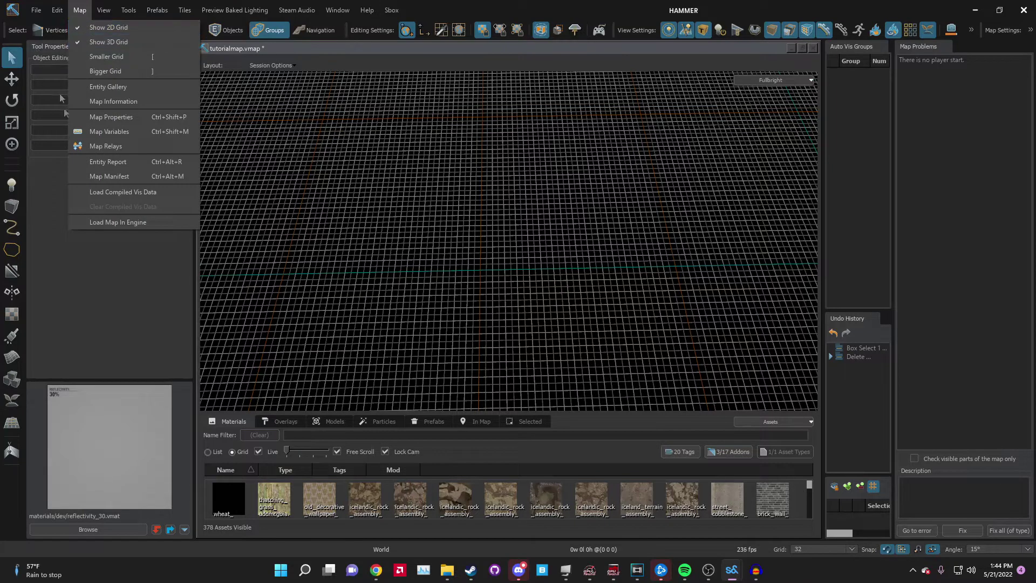
{"action": "left_click", "coordinate": [54, 156]}
{"action": "left_click", "coordinate": [151, 31]}
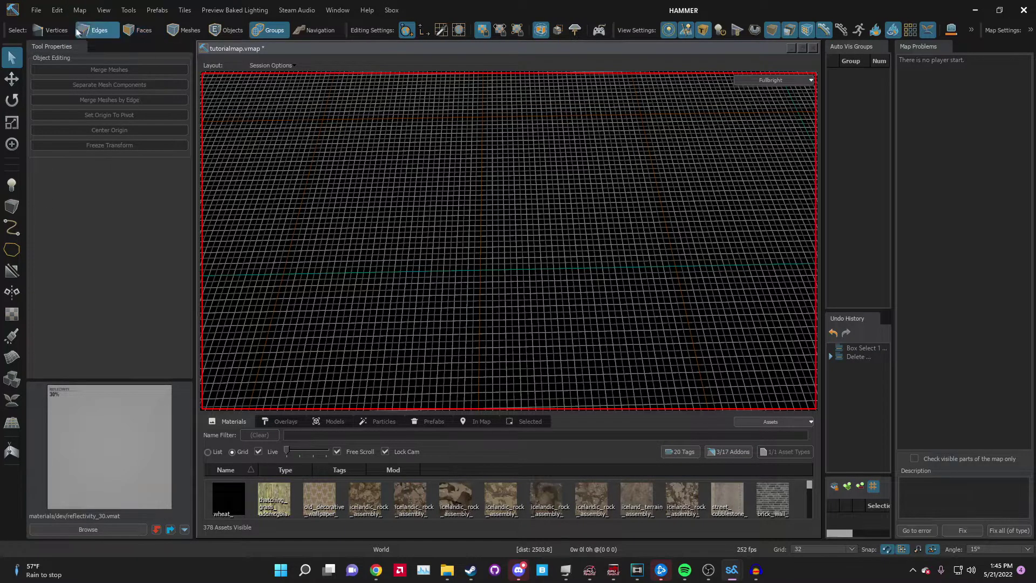
{"action": "left_click", "coordinate": [56, 30]}
{"action": "left_click", "coordinate": [95, 32]}
{"action": "left_click", "coordinate": [96, 32]}
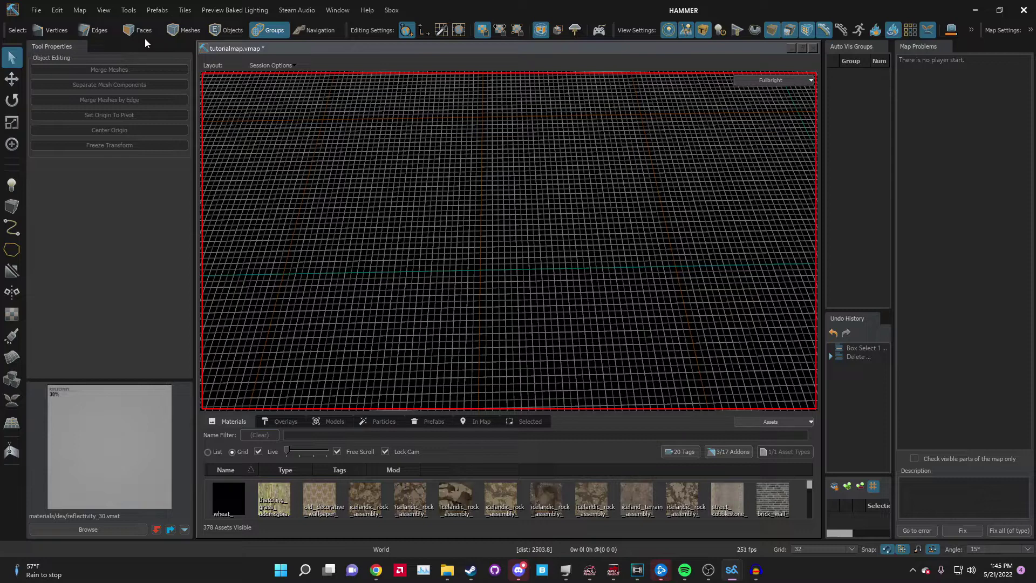
{"action": "left_click", "coordinate": [212, 32]}
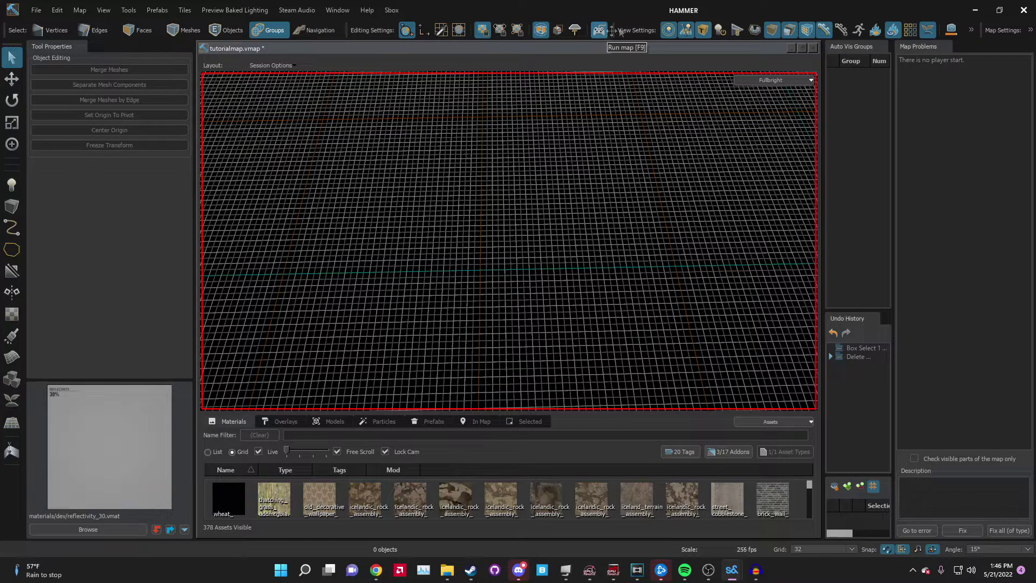
{"action": "left_click", "coordinate": [687, 29]}
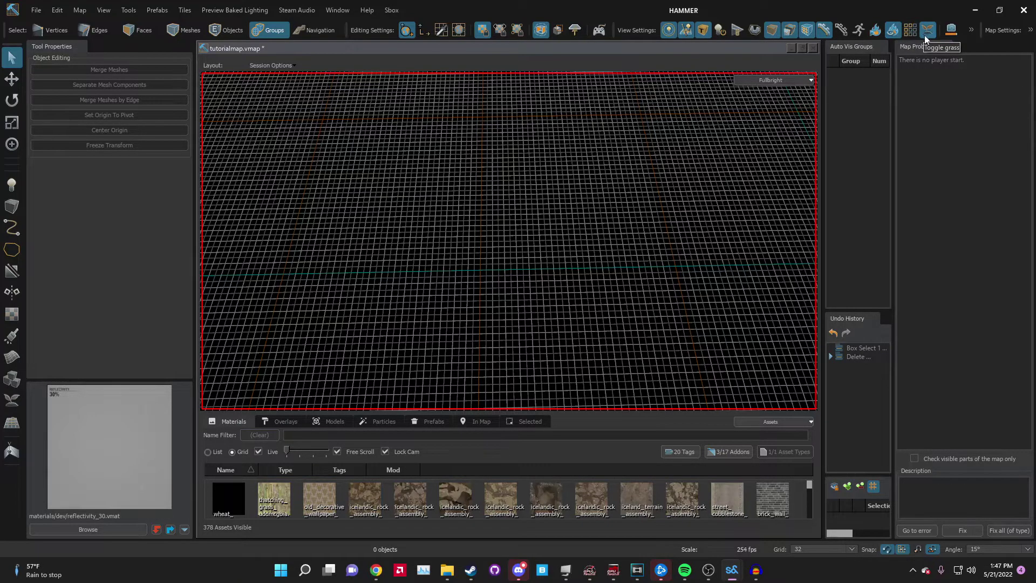
{"action": "left_click", "coordinate": [971, 30]}
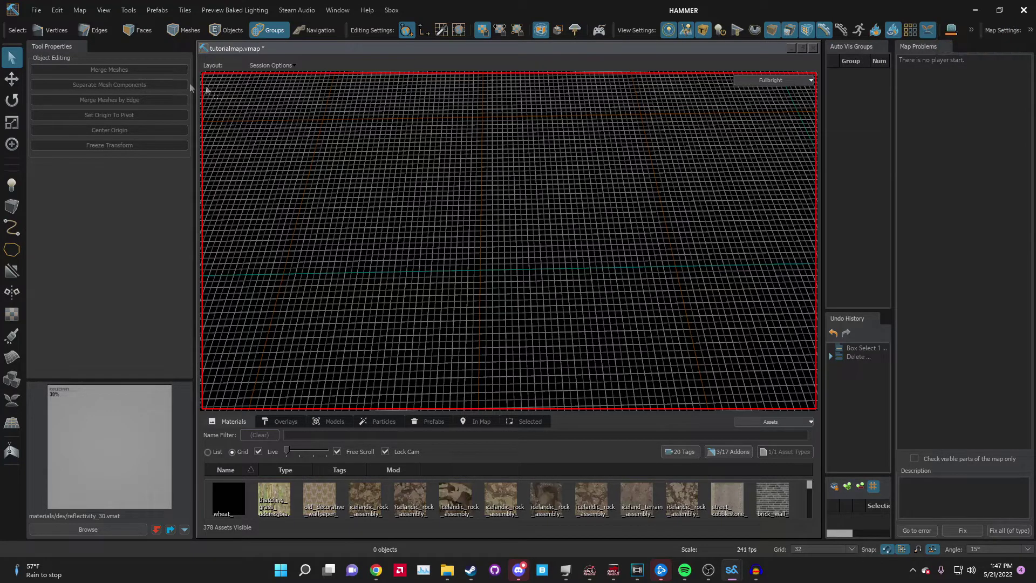
- Browse the entities offered by the Entity Tool
{"action": "left_click", "coordinate": [15, 86]}
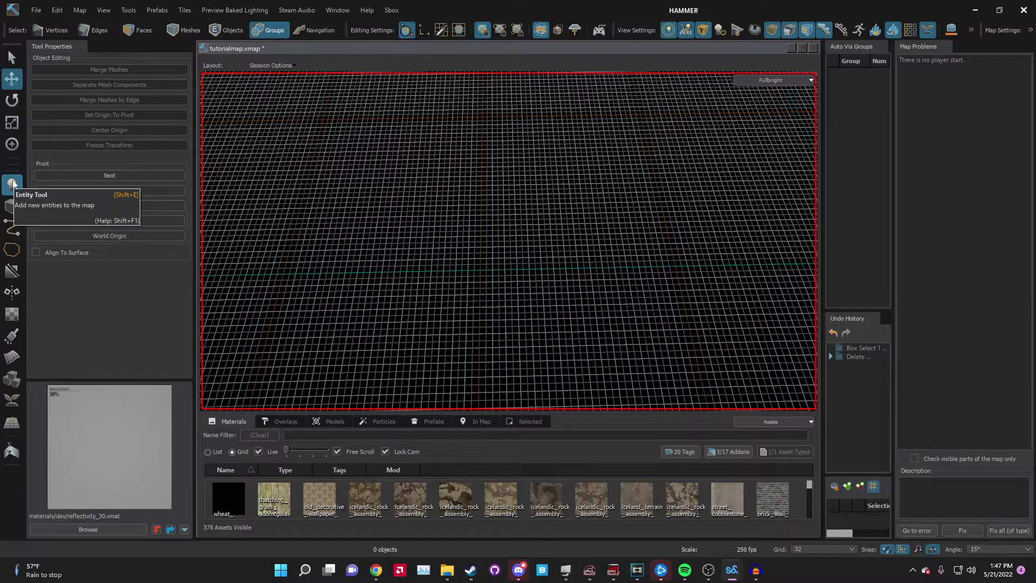
{"action": "left_click", "coordinate": [13, 183]}
{"action": "scroll", "coordinate": [82, 157], "scroll_direction": "down", "scroll_amount": 5}
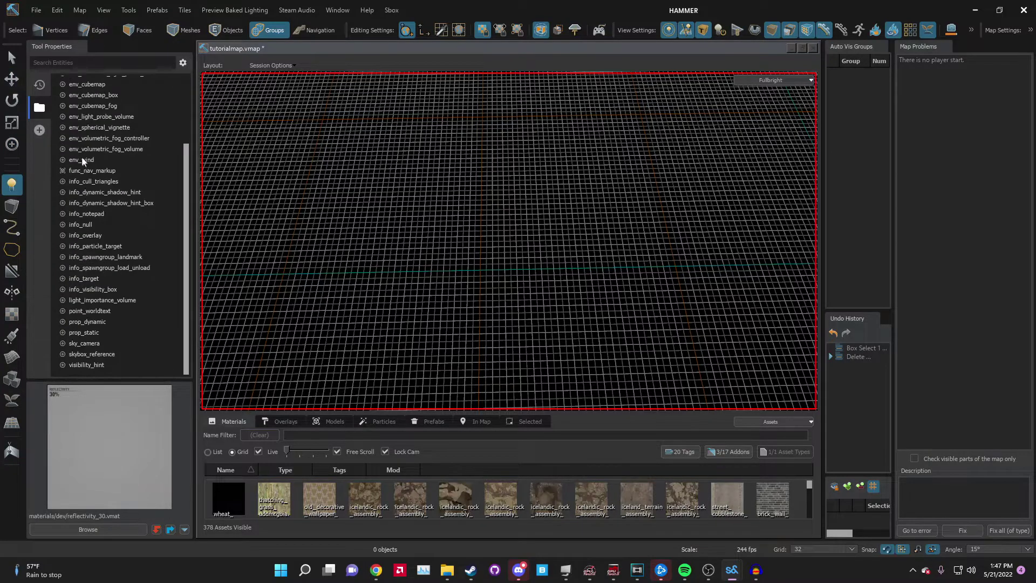
- Look over the primitive types available for creating geometry and the settings of the Asset Spray Tool
{"action": "left_click", "coordinate": [12, 206]}
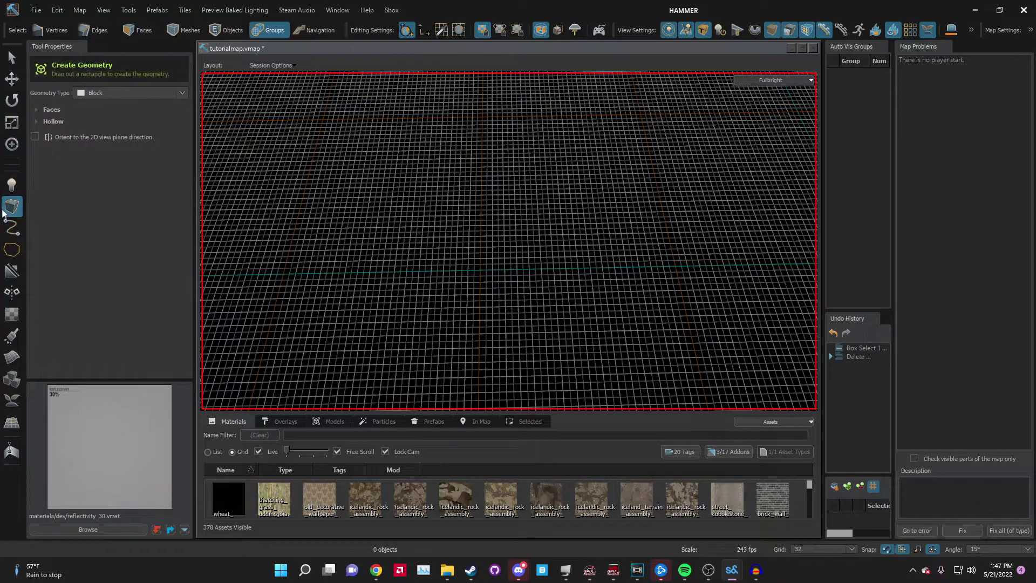
{"action": "left_click", "coordinate": [108, 93]}
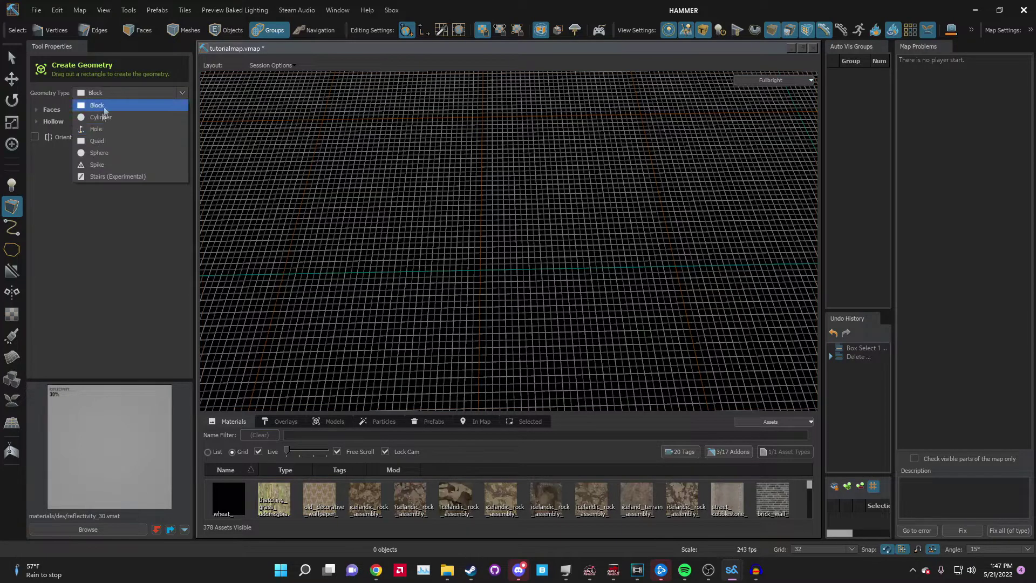
{"action": "left_click", "coordinate": [82, 216]}
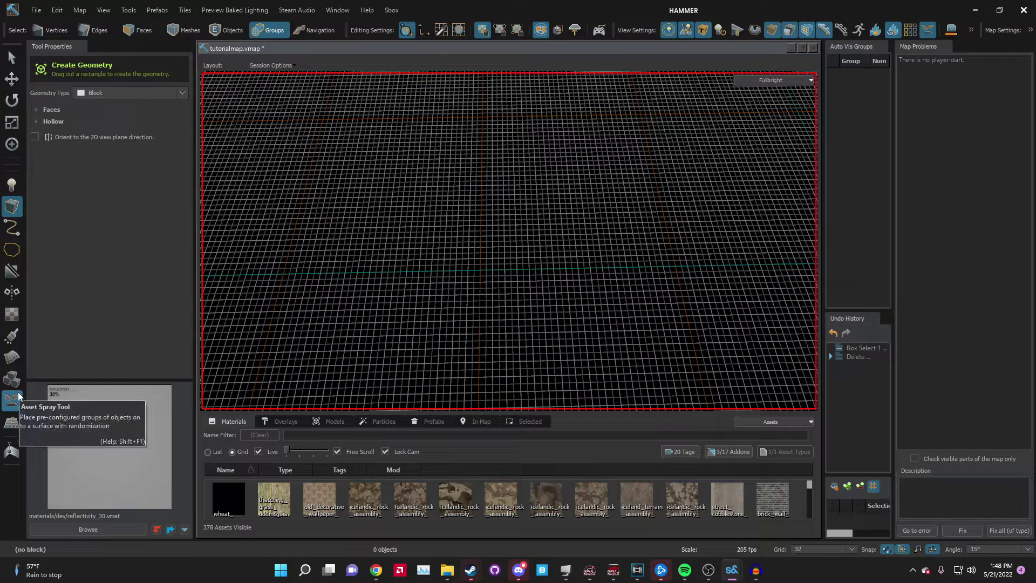
{"action": "left_click", "coordinate": [12, 399]}
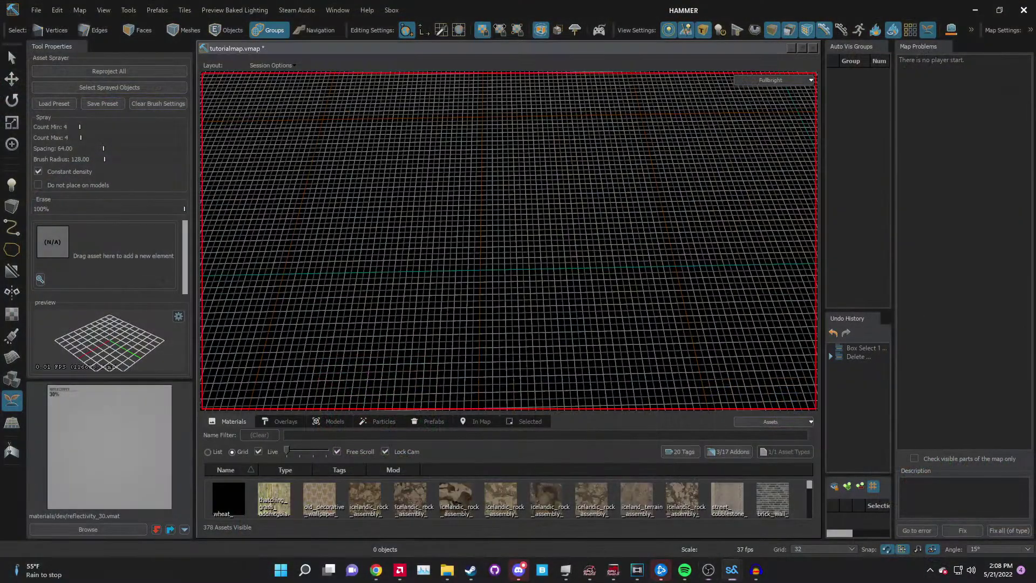
- Create a 192 by 192 quad on the grid with the geometry tool
{"action": "right_click_drag", "start_coordinate": [580, 286], "coordinate": [580, 321]}
{"action": "key", "text": "shift+b"}
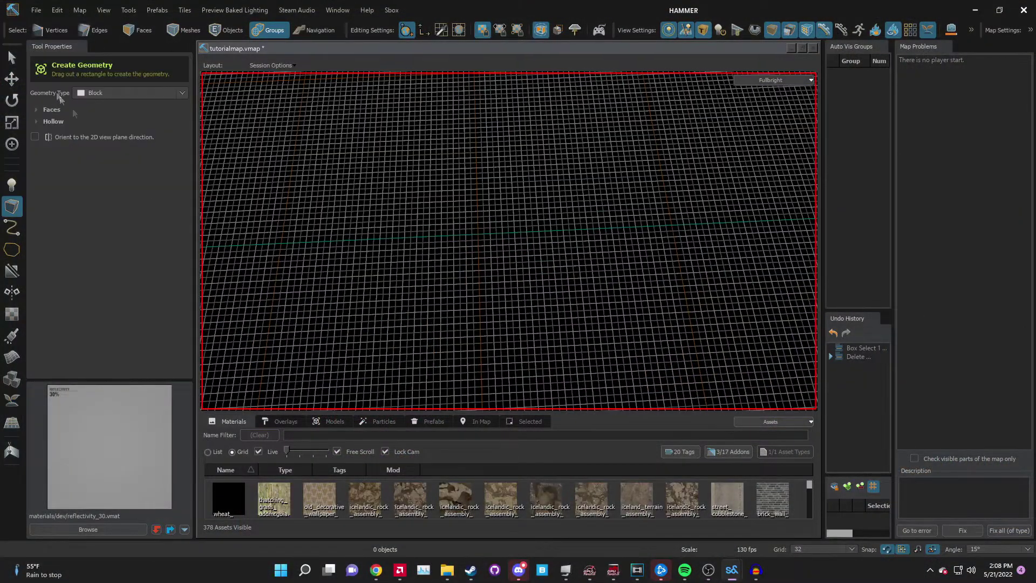
{"action": "left_click", "coordinate": [81, 93]}
{"action": "left_click", "coordinate": [85, 141]}
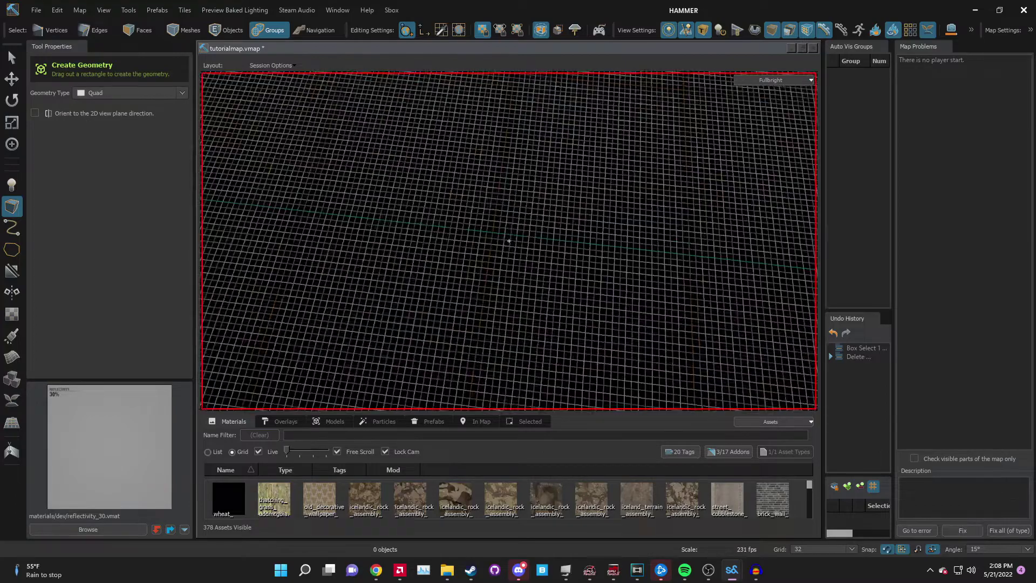
{"action": "right_click_drag", "start_coordinate": [508, 241], "coordinate": [524, 260]}
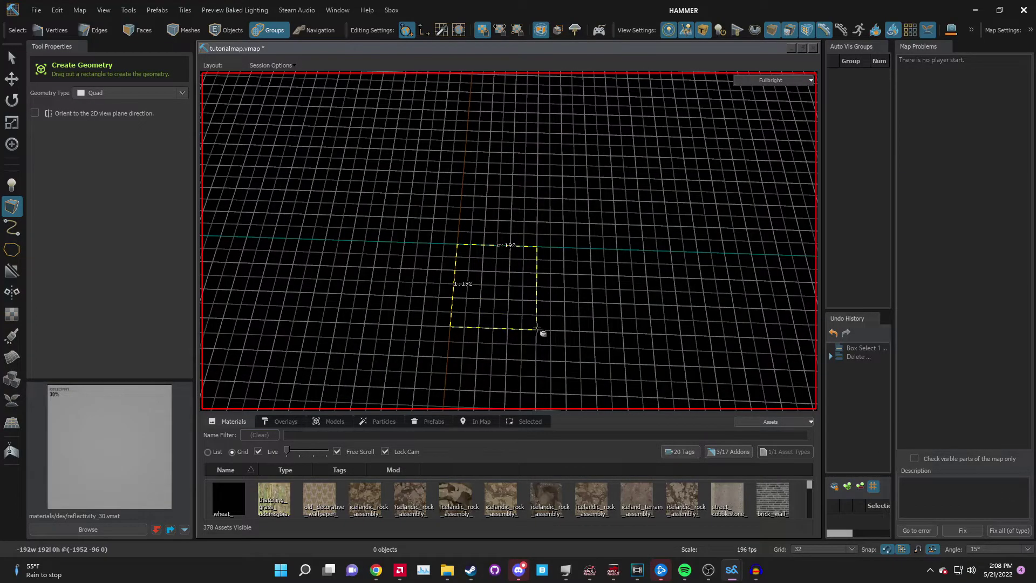
{"action": "left_click_drag", "start_coordinate": [537, 328], "coordinate": [537, 328]}
- Select the quad's right edge and extrude it outward by 192 units to add a second section
{"action": "key", "text": "2"}
{"action": "left_click", "coordinate": [536, 299]}
{"action": "key", "text": "d"}
{"action": "key", "text": "t"}
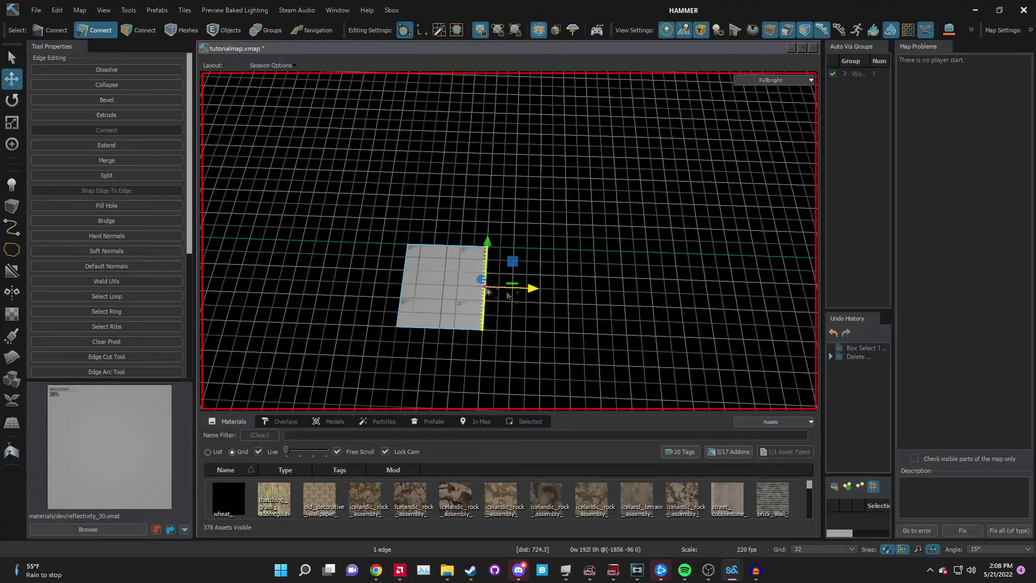
- Set the grid size to 64 and extrude the new section's rear edge by 192 units to form an L shape
{"action": "key", "text": "]"}
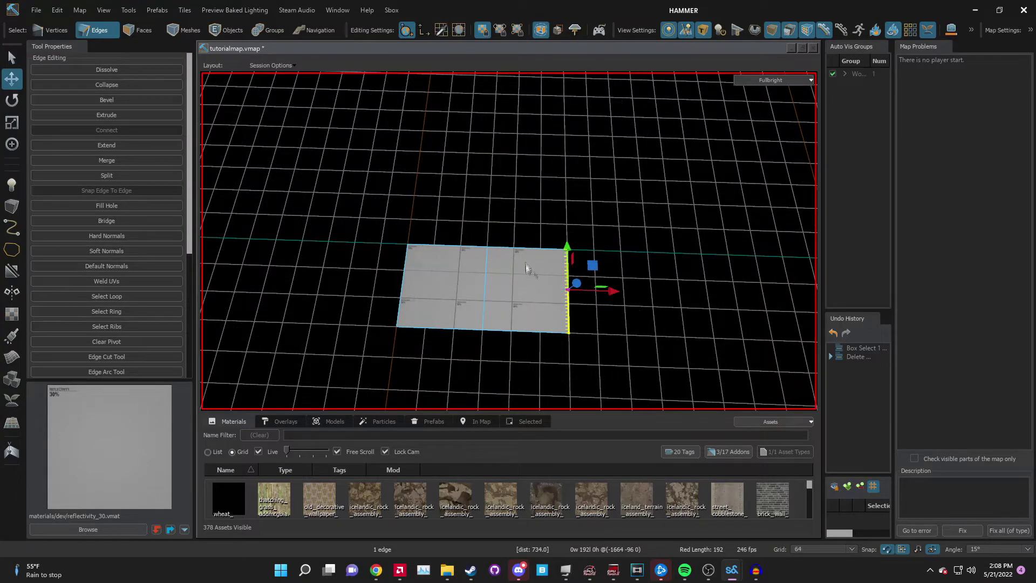
{"action": "left_click", "coordinate": [524, 248]}
{"action": "right_click_drag", "start_coordinate": [525, 248], "coordinate": [500, 251]}
{"action": "key", "text": "4"}
{"action": "key", "text": "Escape"}
{"action": "key", "text": "2"}
{"action": "key", "text": "3"}
{"action": "key", "text": "4"}
{"action": "key", "text": "shift+e"}
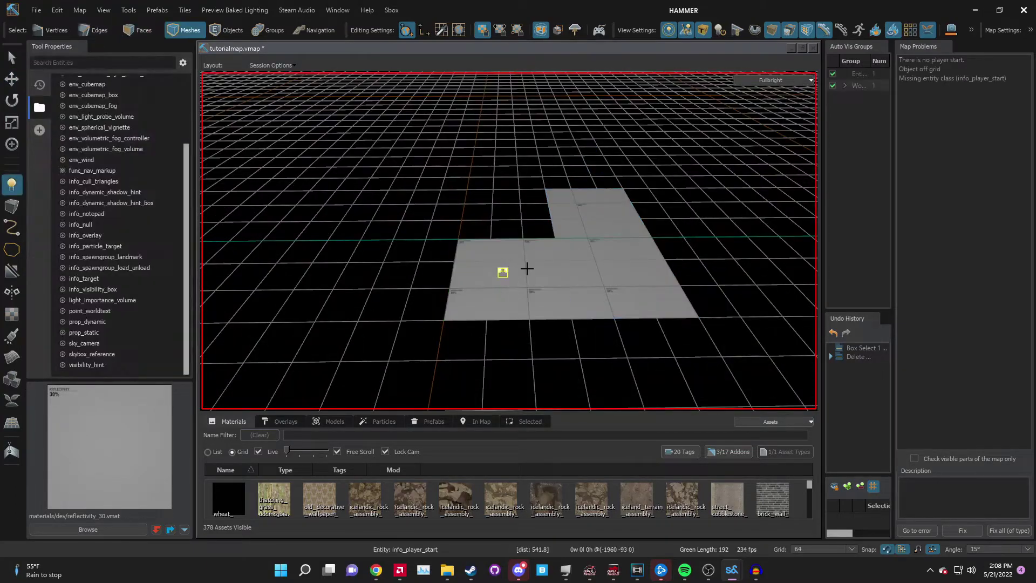
- Extrude the left edge of the first quad outward by 64 units and switch to face selection
{"action": "key", "text": "2"}
{"action": "left_click", "coordinate": [460, 264]}
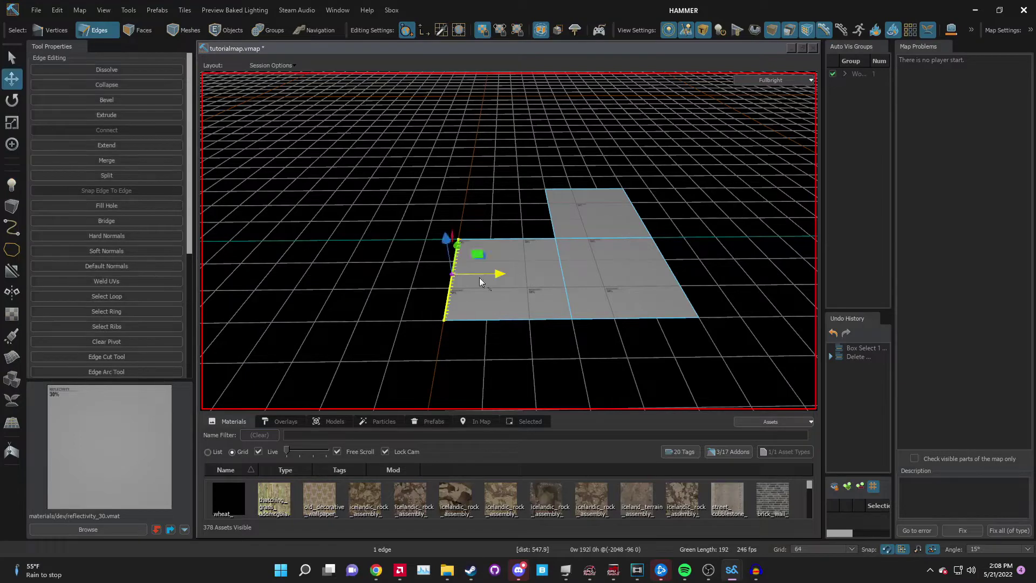
{"action": "key", "text": "3"}
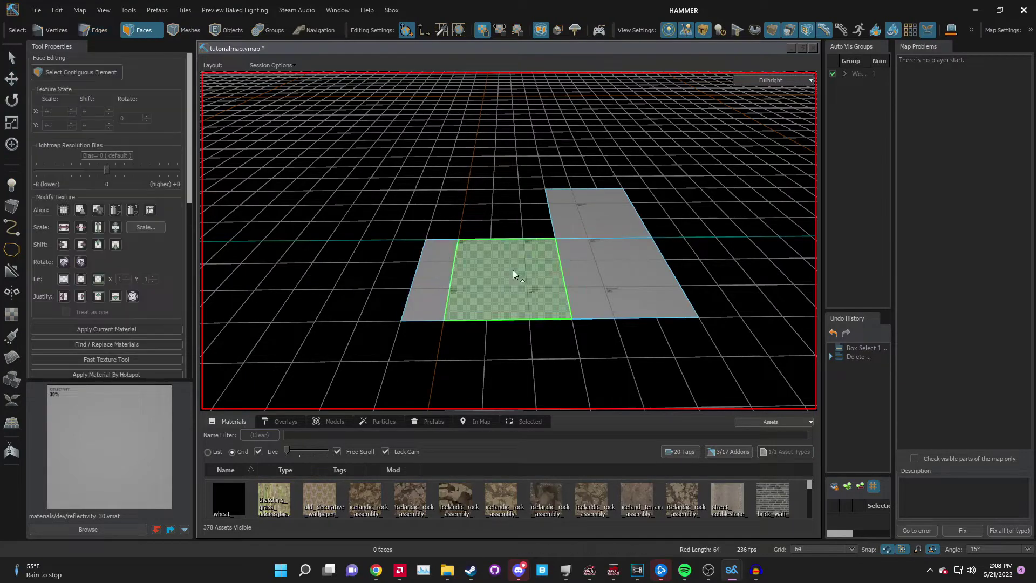
- Cut the middle floor face crosswise into 128-unit and 64-unit wide sections with the clipping tool
{"action": "left_click", "coordinate": [513, 272]}
{"action": "key", "text": "shift+x"}
{"action": "left_click_drag", "start_coordinate": [523, 260], "coordinate": [527, 287]}
{"action": "key", "text": "Return"}
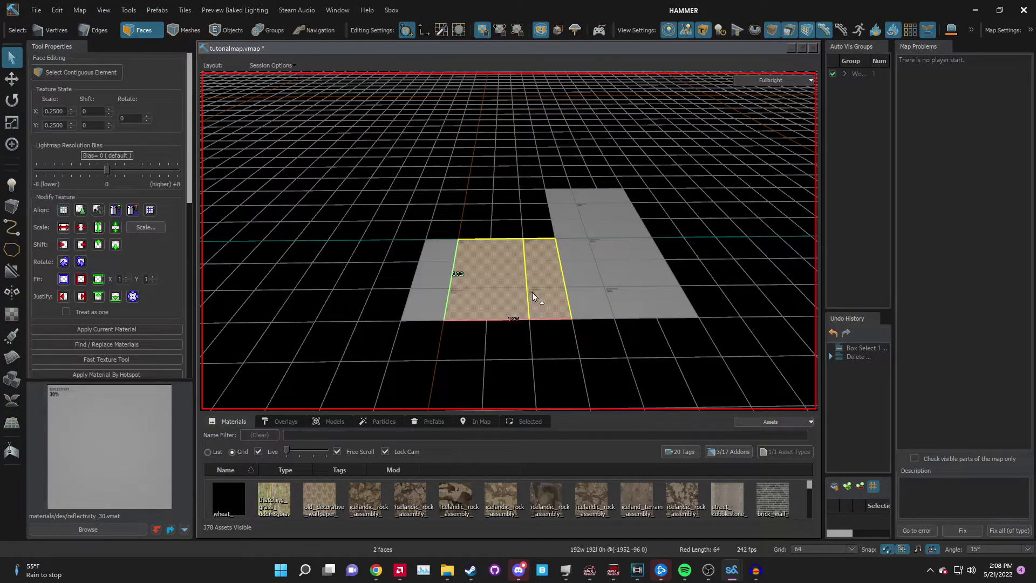
- Select the floor's whole outer edge loop and extrude it upward twice by 128 units to form the walls
{"action": "key", "text": "2"}
{"action": "double_click", "coordinate": [500, 238]}
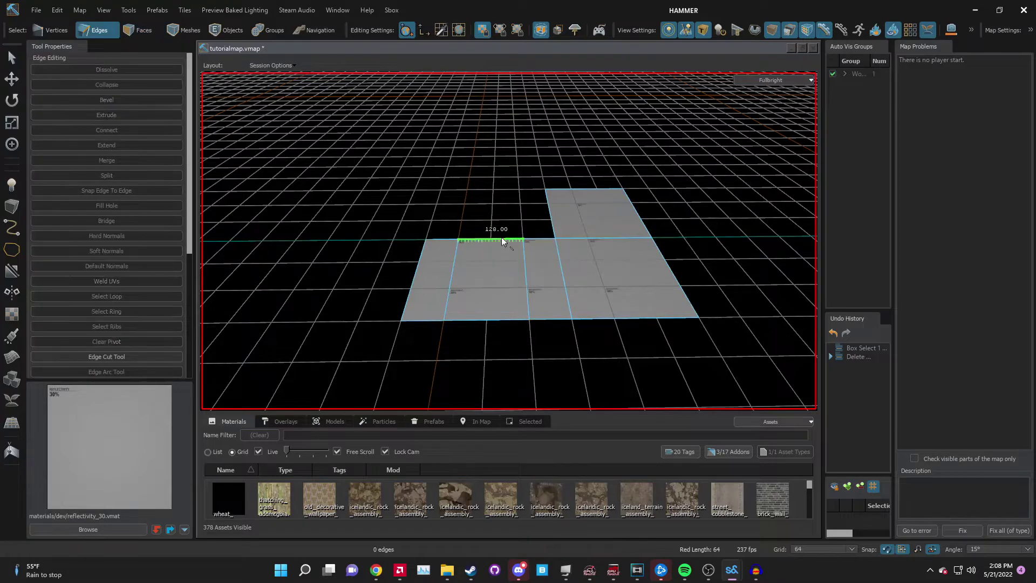
{"action": "key", "text": "t"}
{"action": "left_click_drag", "start_coordinate": [541, 225], "coordinate": [547, 110], "text": "shift"}
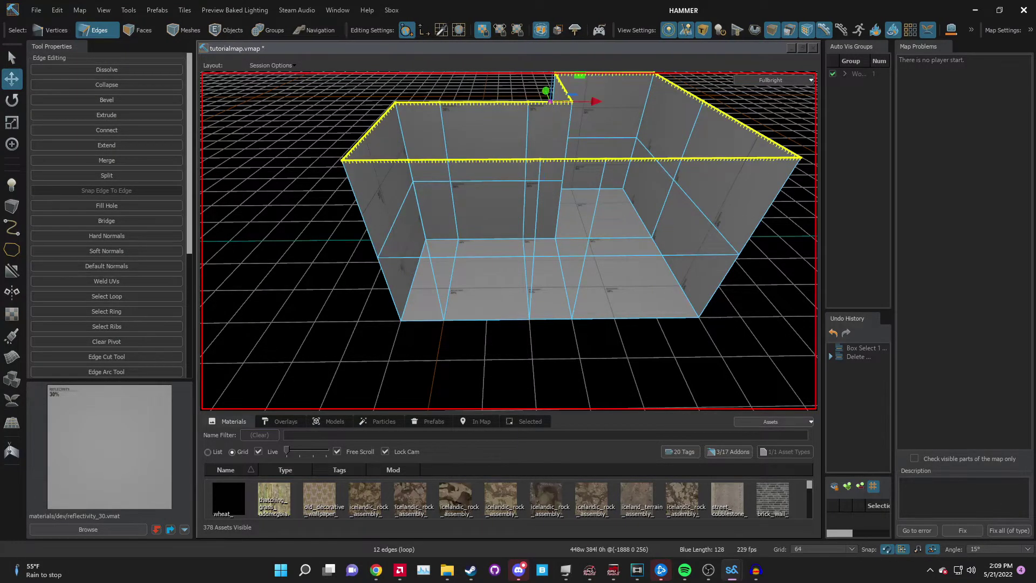
- Extrude the walls' top edge loop upward by another 64 units
{"action": "key", "text": "w"}
{"action": "right_click_drag", "start_coordinate": [540, 117], "coordinate": [500, 173]}
{"action": "key", "text": "s"}
{"action": "key", "text": "w"}
{"action": "key", "text": "bracketleft"}
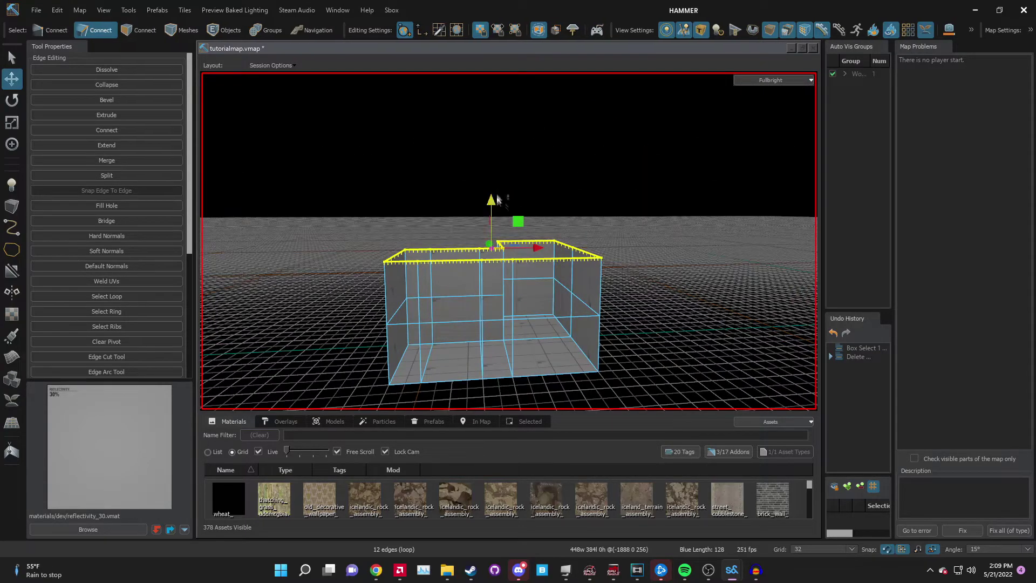
{"action": "key", "text": "bracketright"}
{"action": "left_click_drag", "start_coordinate": [489, 211], "coordinate": [489, 187], "text": "shift"}
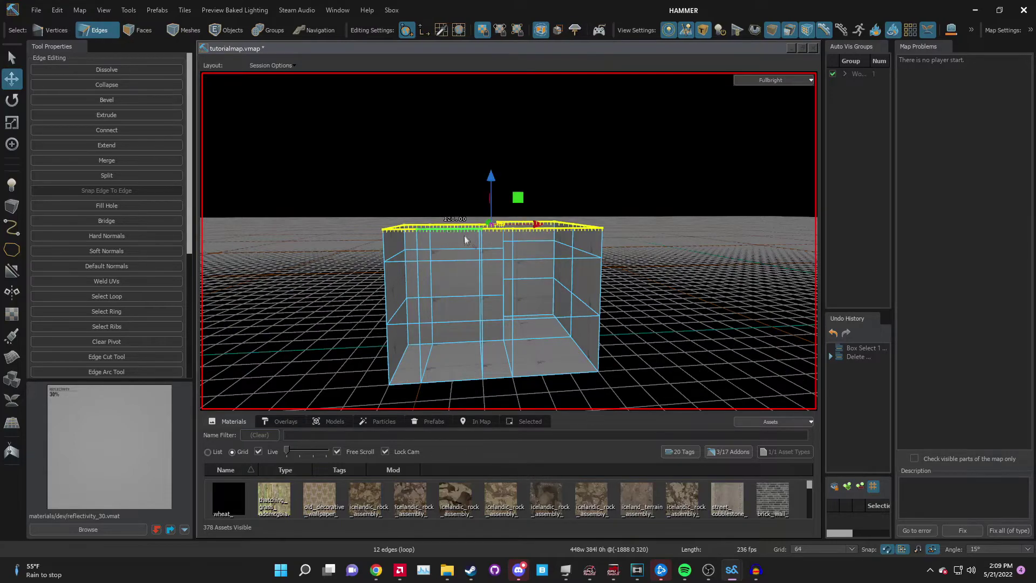
- Bridge two opposite top wall edges inside the room as a first ceiling section and select the edge loop of the adjacent end gap
{"action": "key", "text": "w"}
{"action": "right_click_drag", "start_coordinate": [464, 240], "coordinate": [446, 223]}
{"action": "key", "text": "s"}
{"action": "key", "text": "shift+s"}
{"action": "key", "text": "w"}
{"action": "key", "text": "w"}
{"action": "key", "text": "Escape"}
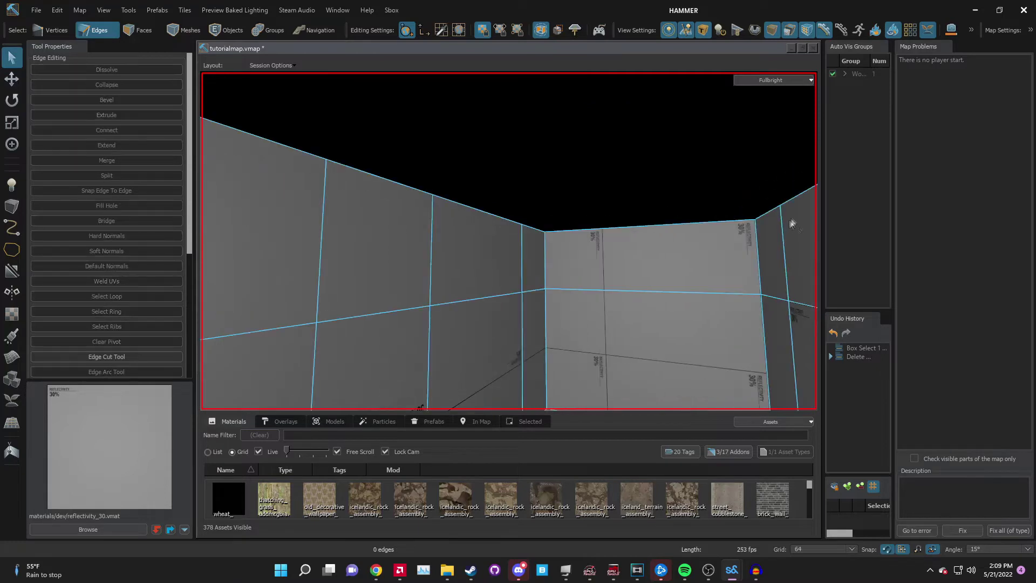
{"action": "left_click", "coordinate": [508, 222], "text": "ctrl"}
{"action": "key", "text": "alt+b"}
{"action": "double_click", "coordinate": [532, 228]}
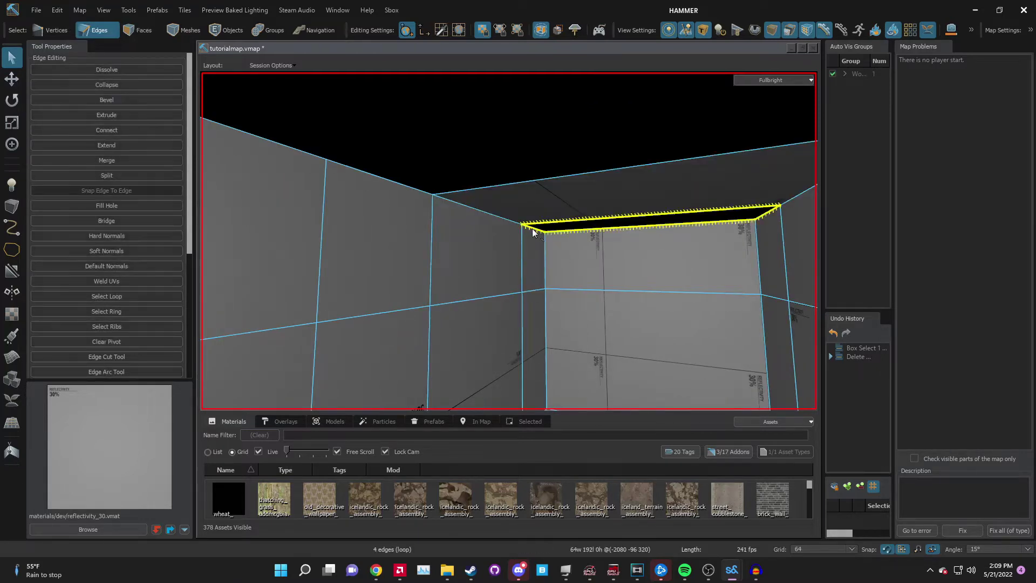
- Bridge the remaining pairs of opposite top edges to continue the ceiling across the L-shaped room
{"action": "right_click_drag", "start_coordinate": [414, 186], "coordinate": [576, 276]}
{"action": "left_click", "coordinate": [570, 214], "text": "ctrl"}
{"action": "key", "text": "alt+b"}
{"action": "left_click", "coordinate": [528, 259]}
{"action": "left_click", "coordinate": [587, 291], "text": "ctrl"}
{"action": "key", "text": "alt+b"}
{"action": "scroll", "coordinate": [591, 241], "scroll_direction": "down", "scroll_amount": 3}
{"action": "double_click", "coordinate": [591, 238]}
- Extrude the lower face of the room's end wall outward in three 192-unit sections to form a hallway
{"action": "right_click_drag", "start_coordinate": [591, 238], "coordinate": [570, 223]}
{"action": "key", "text": "4"}
{"action": "left_click", "coordinate": [624, 216]}
{"action": "key", "text": "3"}
{"action": "left_click", "coordinate": [586, 215]}
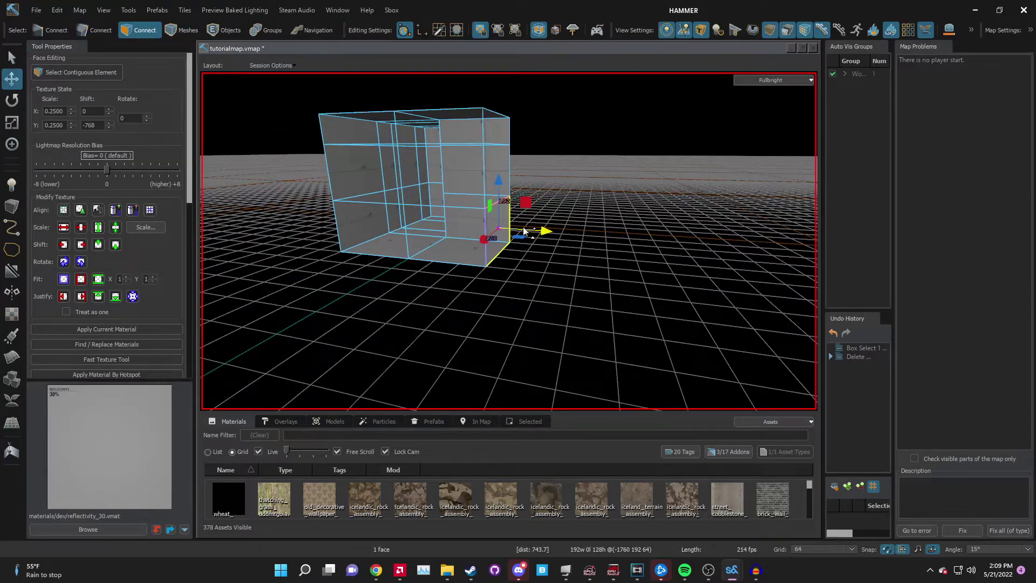
{"action": "left_click_drag", "start_coordinate": [603, 237], "coordinate": [741, 238], "text": "shift"}
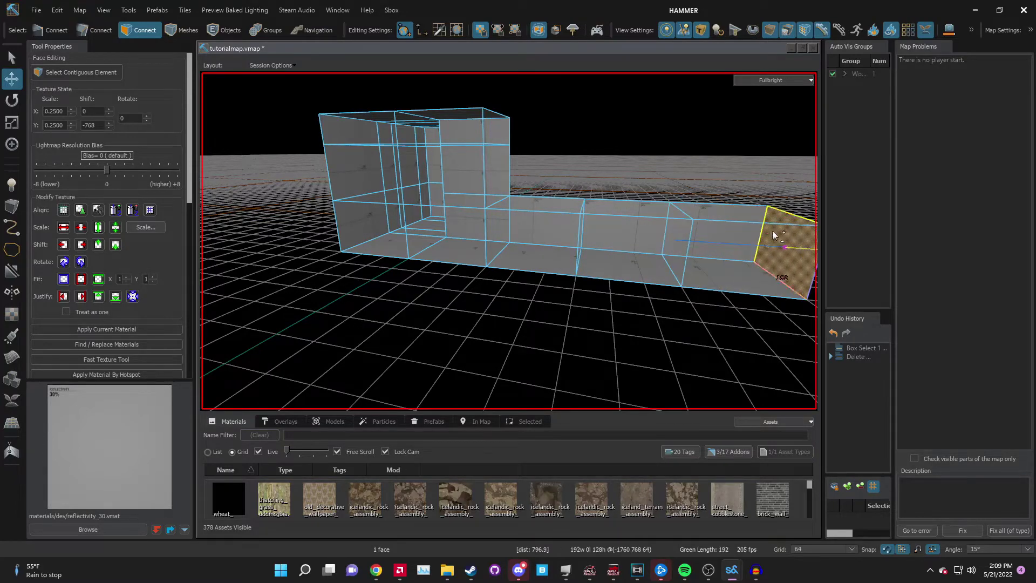
- Extrude the side face of the hallway's last section sideways by 192 units and by another 64 units
{"action": "left_click", "coordinate": [717, 324]}
{"action": "right_click_drag", "start_coordinate": [696, 309], "coordinate": [509, 241]}
{"action": "left_click", "coordinate": [561, 259]}
{"action": "mouse_move", "coordinate": [556, 264]}
{"action": "right_mouse_down"}
{"action": "mouse_move", "coordinate": [509, 241]}
{"action": "mouse_move", "coordinate": [552, 268]}
{"action": "right_mouse_up"}
{"action": "left_click_drag", "start_coordinate": [508, 278], "coordinate": [629, 297], "text": "shift"}
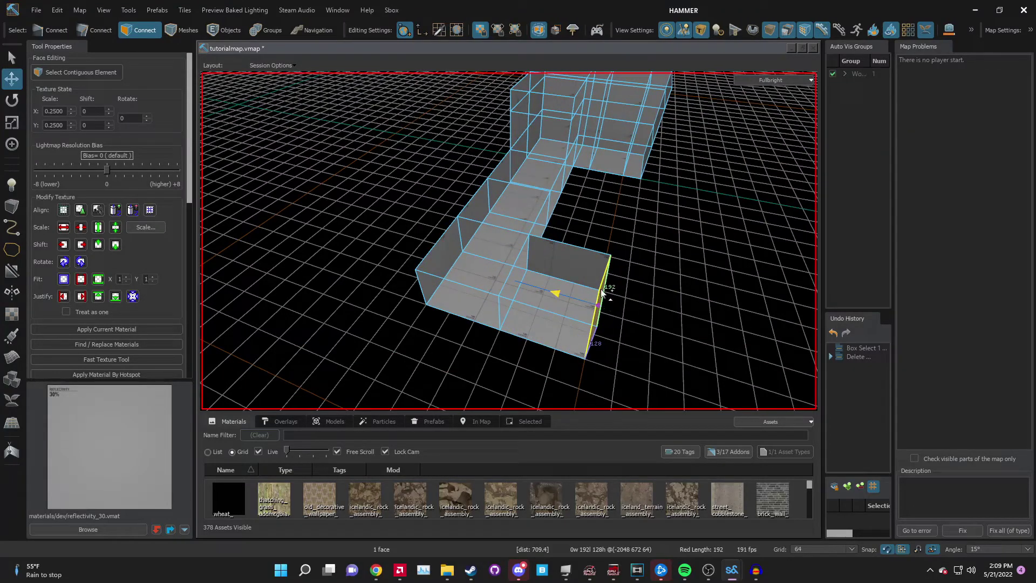
{"action": "left_click", "coordinate": [550, 315]}
{"action": "left_click", "coordinate": [694, 219]}
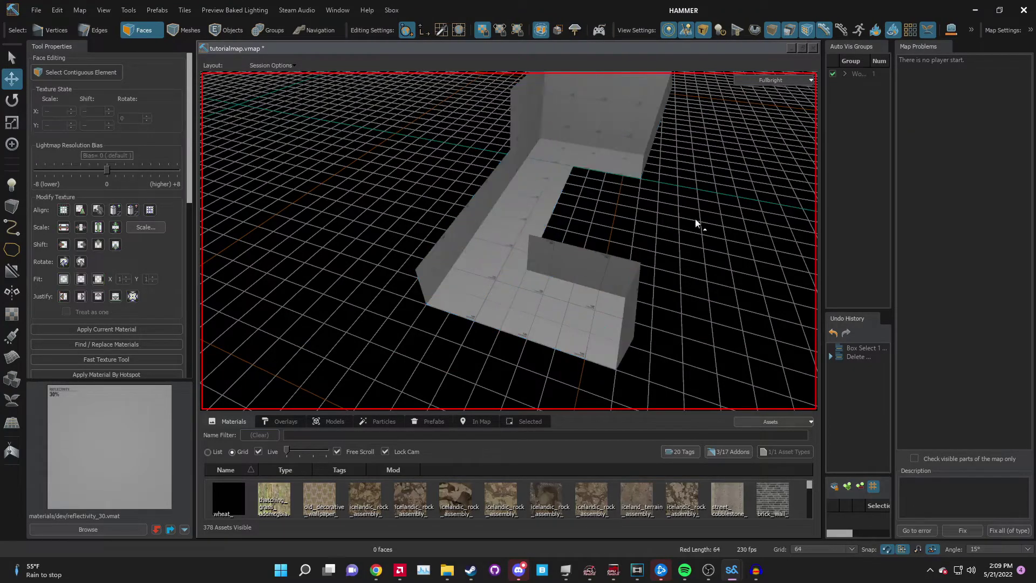
- Create a 192 by 448 quad on the grid in the space enclosed by the room and hallway
{"action": "key", "text": "4"}
{"action": "right_click_drag", "start_coordinate": [695, 219], "coordinate": [521, 234]}
{"action": "key", "text": "shift+b"}
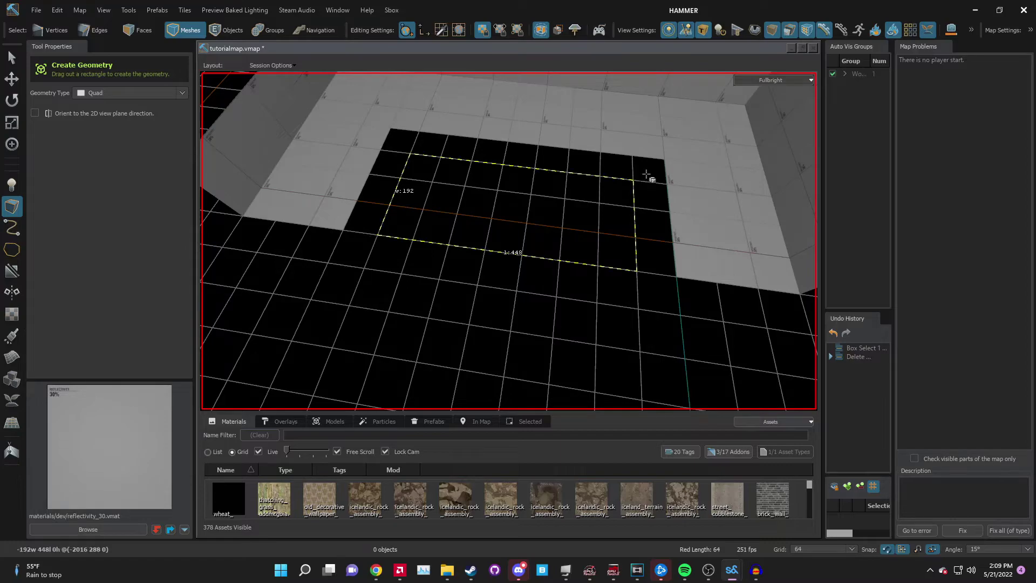
{"action": "left_click_drag", "start_coordinate": [647, 174], "coordinate": [646, 174]}
{"action": "key", "text": "Return"}
{"action": "right_click_drag", "start_coordinate": [647, 174], "coordinate": [509, 241]}
- Try to move the new quad's outer long edge outward by 64 units
{"action": "key", "text": "2"}
{"action": "left_click", "coordinate": [559, 216]}
{"action": "right_click_drag", "start_coordinate": [559, 216], "coordinate": [541, 246]}
{"action": "key", "text": "w"}
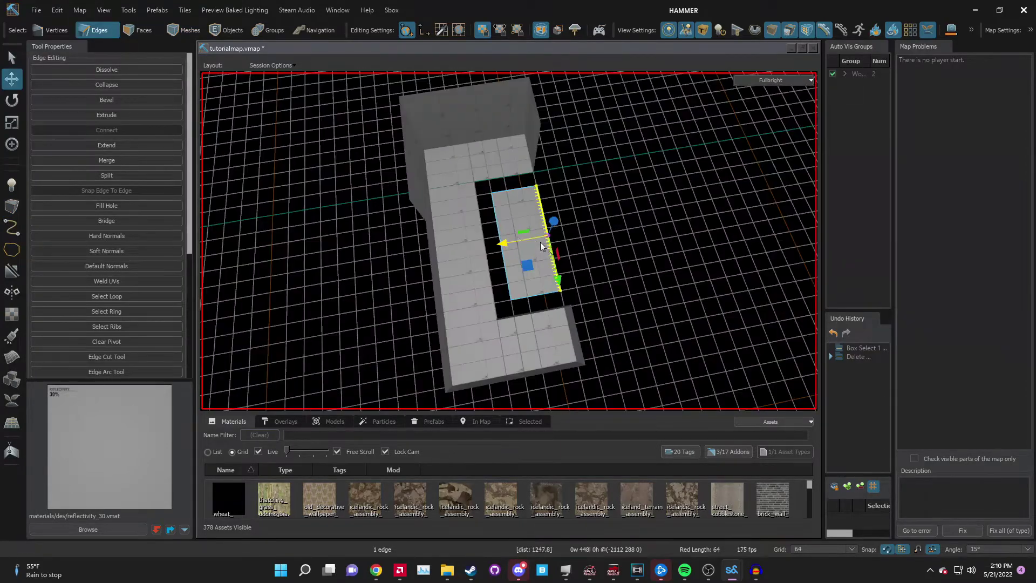
{"action": "left_click_drag", "start_coordinate": [549, 239], "coordinate": [564, 237]}
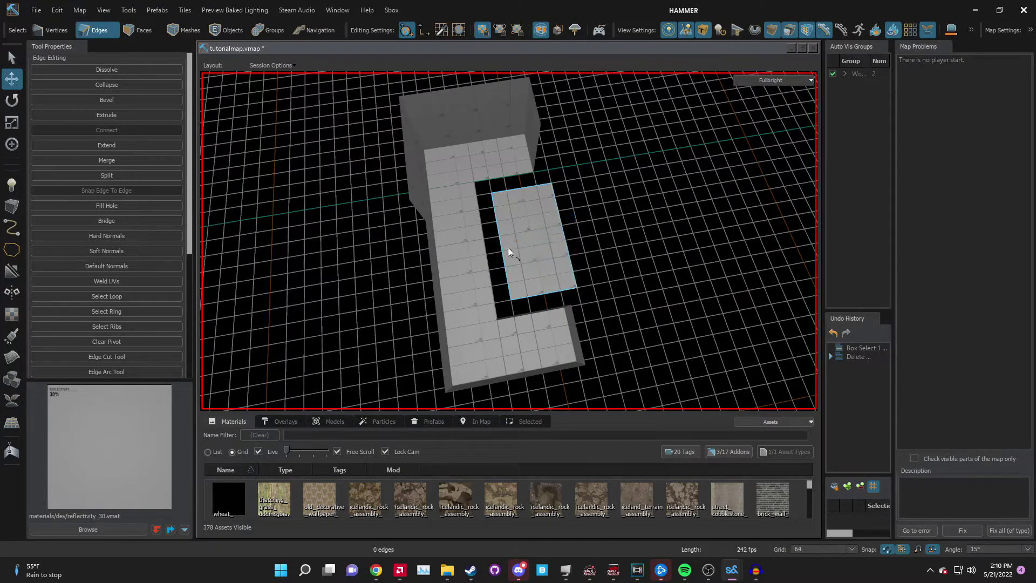
{"action": "left_click", "coordinate": [559, 236]}
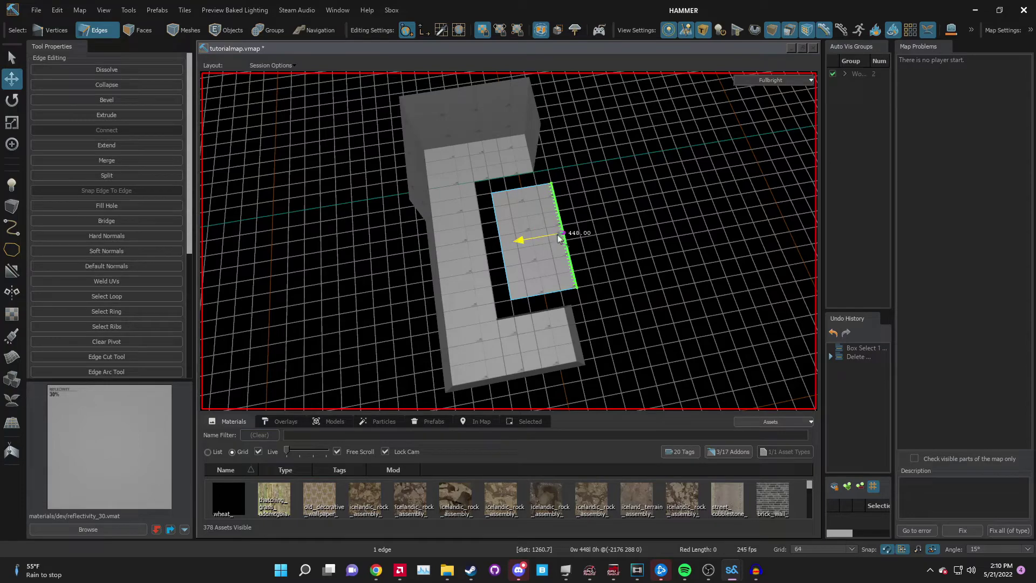
- Select the new quad's edge loop and extrude it upward by 192 units and by another 128 units to form walls
{"action": "left_click", "coordinate": [507, 190]}
{"action": "double_click", "coordinate": [529, 224]}
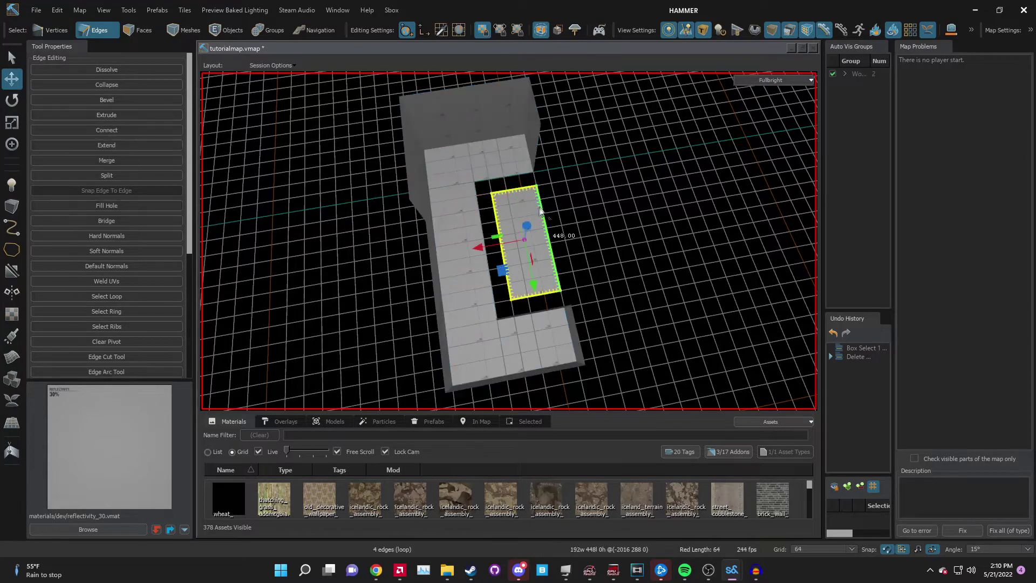
{"action": "left_click_drag", "start_coordinate": [526, 218], "coordinate": [526, 209], "text": "shift"}
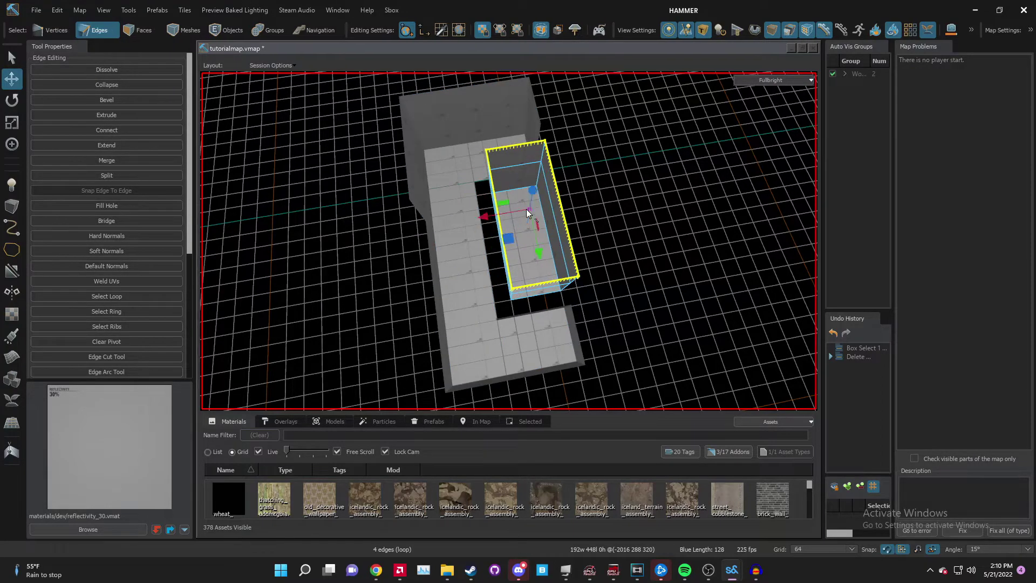
- Lower the new walls' middle edge loop by 64 units and cut another horizontal loop around the walls at a height of 256 units
{"action": "right_click_drag", "start_coordinate": [526, 209], "coordinate": [466, 183]}
{"action": "double_click", "coordinate": [451, 202]}
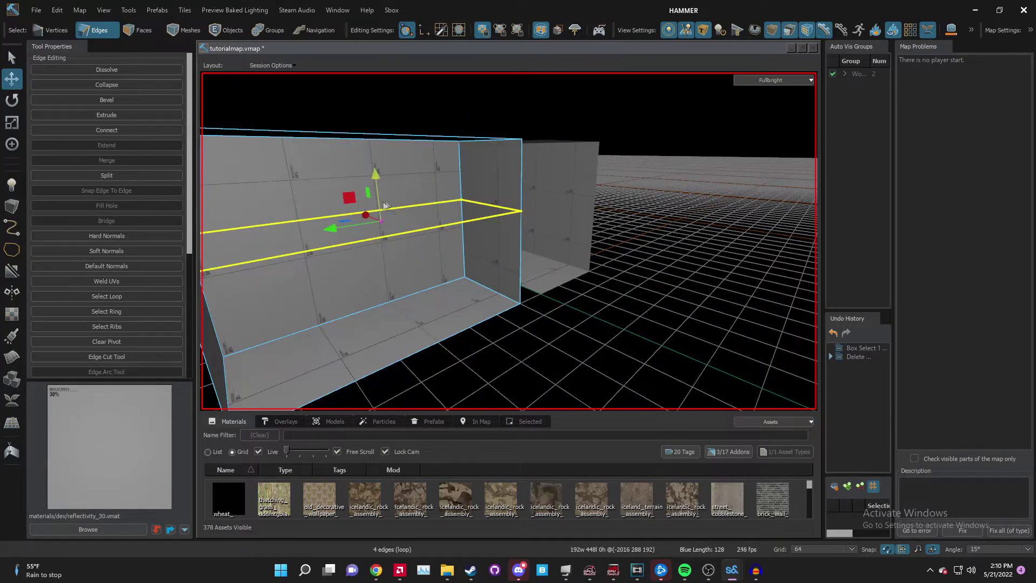
{"action": "key", "text": "3"}
{"action": "double_click", "coordinate": [408, 168]}
{"action": "key", "text": "shift+x"}
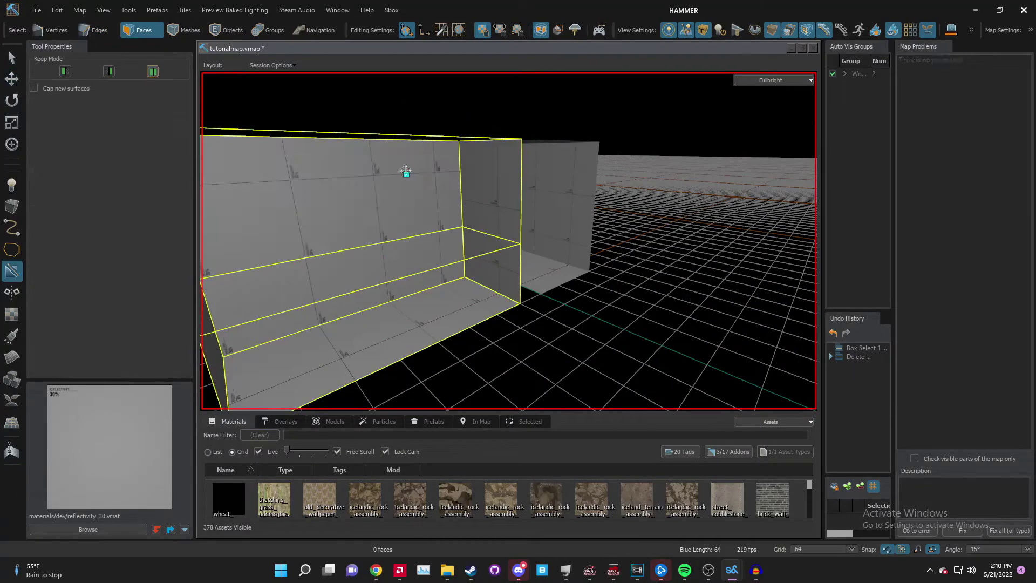
{"action": "left_click_drag", "start_coordinate": [407, 173], "coordinate": [462, 170]}
{"action": "key", "text": "Return"}
- Select the edge loop around the new room's open top and fill it with a ceiling face
{"action": "key", "text": "2"}
{"action": "double_click", "coordinate": [442, 141]}
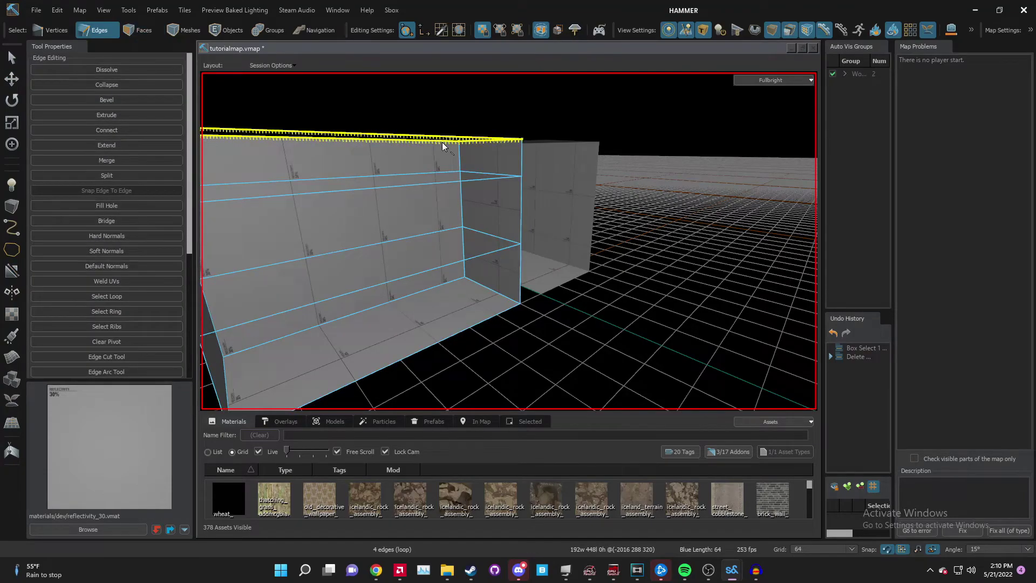
{"action": "right_click_drag", "start_coordinate": [442, 142], "coordinate": [491, 179]}
- Select the three stacked faces of the new room's outer long wall and flip the whole mesh's faces inward
{"action": "key", "text": "3"}
{"action": "left_click", "coordinate": [439, 263]}
{"action": "left_click_drag", "start_coordinate": [471, 258], "coordinate": [515, 107]}
{"action": "key", "text": "s"}
{"action": "mouse_move", "coordinate": [514, 143]}
{"action": "right_mouse_down"}
{"action": "mouse_move", "coordinate": [509, 240]}
{"action": "mouse_move", "coordinate": [515, 143]}
{"action": "right_mouse_up"}
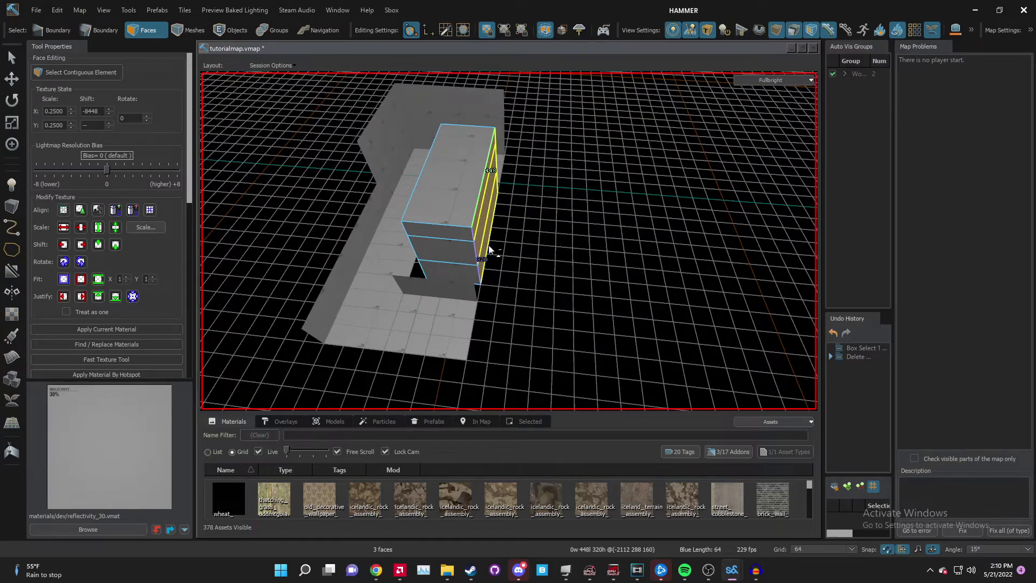
{"action": "key", "text": "4"}
{"action": "key", "text": "f"}
- Extrude the three outer long wall faces outward by 192 units to widen the room
{"action": "key", "text": "3"}
{"action": "key", "text": "a"}
{"action": "key", "text": "t"}
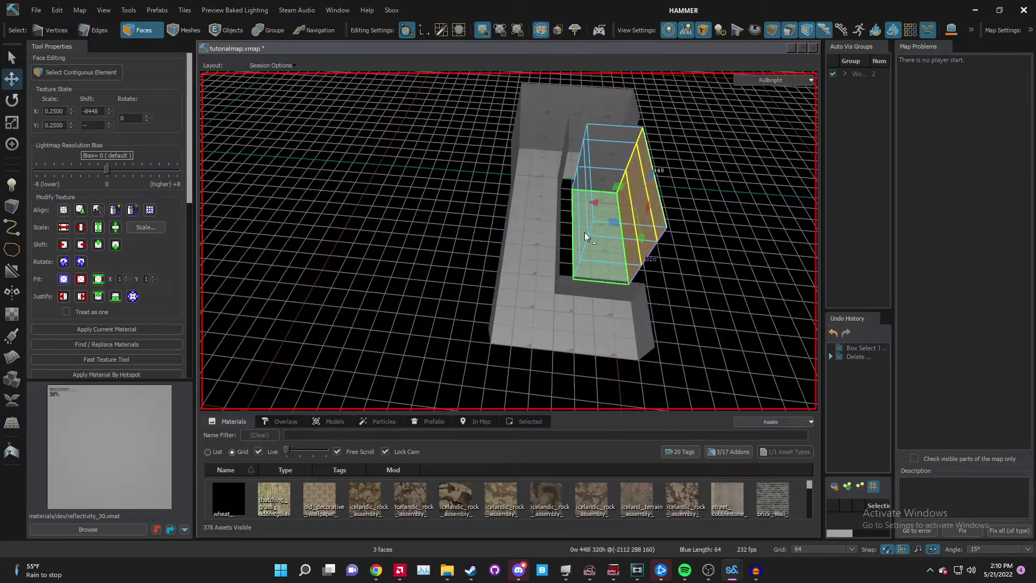
{"action": "key", "text": "d"}
{"action": "left_click_drag", "start_coordinate": [489, 210], "coordinate": [593, 204]}
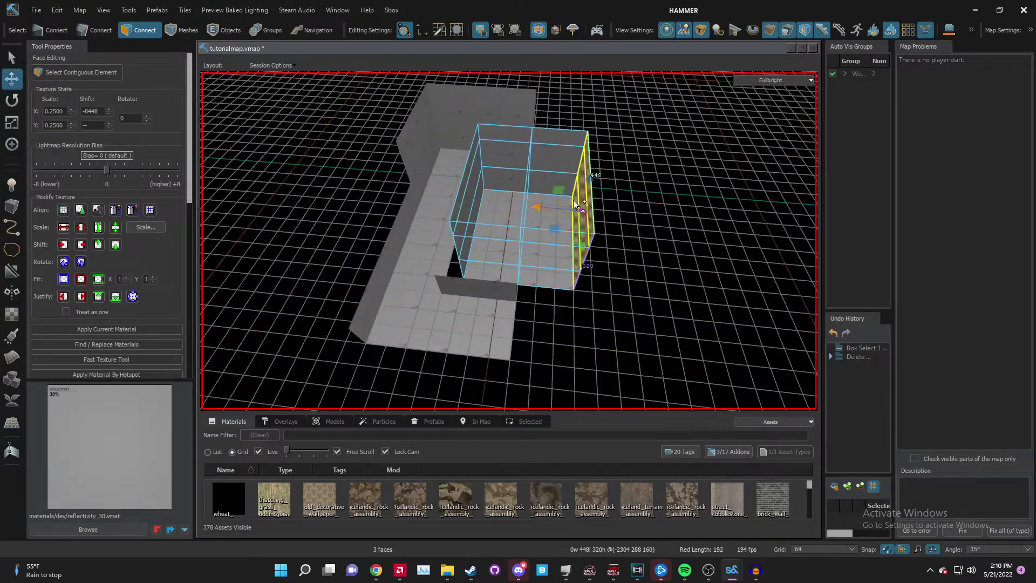
- Return to mesh selection with nothing selected and save the map
{"action": "key", "text": "4"}
{"action": "key", "text": "Escape"}
{"action": "key", "text": "w"}
{"action": "right_click_drag", "start_coordinate": [561, 203], "coordinate": [575, 225]}
{"action": "key", "text": "ctrl+s"}
{"action": "key", "text": "ctrl+s"}
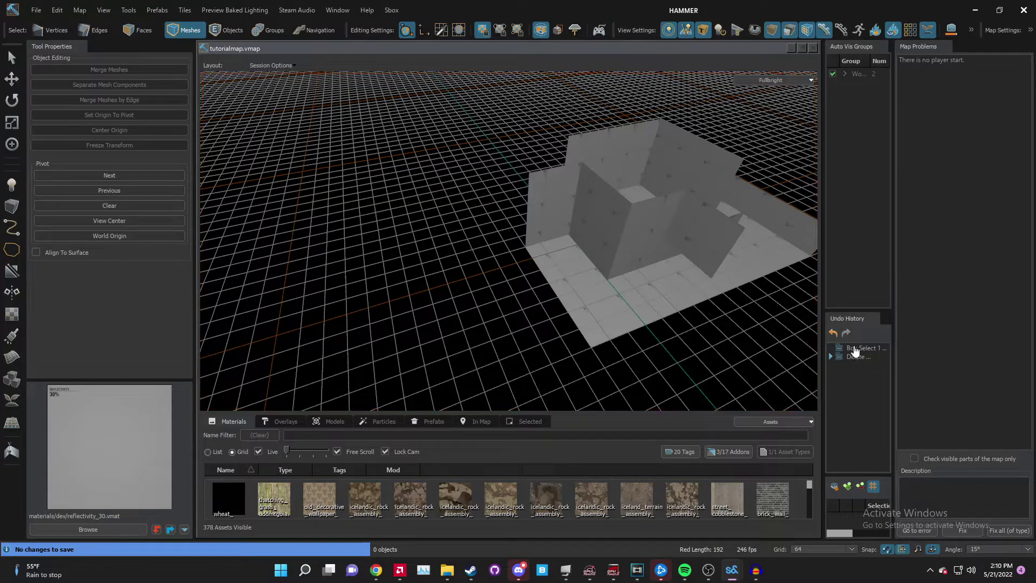
- Select the three stacked faces of the second room's long wall beside the hallway
{"action": "right_click_drag", "start_coordinate": [794, 335], "coordinate": [508, 241]}
{"action": "key", "text": "w"}
{"action": "key", "text": "3"}
{"action": "right_click_drag", "start_coordinate": [516, 177], "coordinate": [423, 263]}
{"action": "left_click", "coordinate": [515, 176]}
{"action": "key", "text": "s"}
{"action": "left_click", "coordinate": [469, 302]}
{"action": "left_click", "coordinate": [414, 217], "text": "ctrl"}
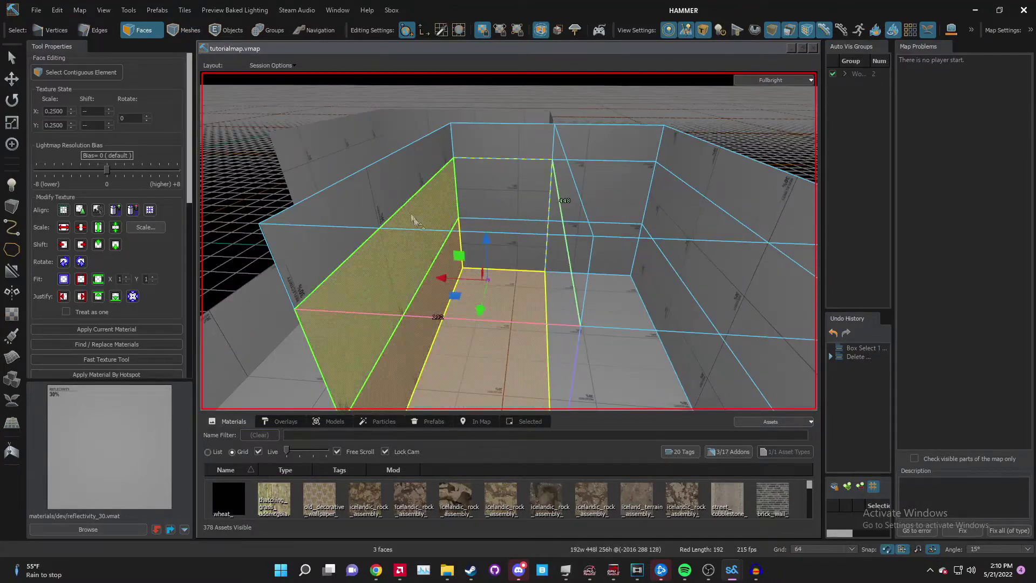
{"action": "left_click", "coordinate": [410, 178]}
{"action": "left_click", "coordinate": [429, 263], "text": "ctrl"}
- Set the grid size to 32 and extrude the selected wall faces toward the hallway by 32 units
{"action": "key", "text": "shift+s"}
{"action": "key", "text": "a"}
{"action": "key", "text": "d"}
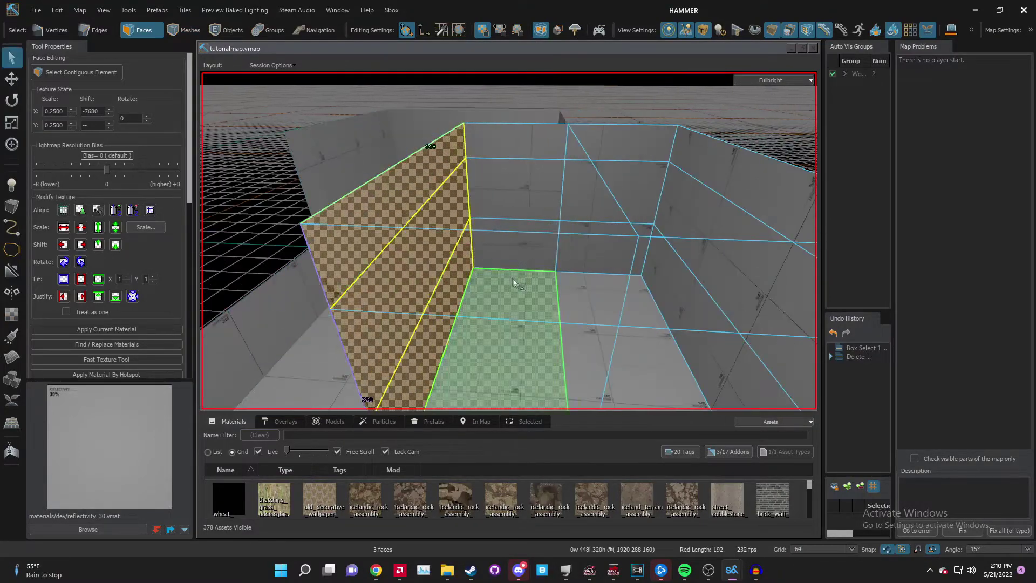
{"action": "key", "text": "["}
{"action": "key", "text": "t"}
{"action": "right_click_drag", "start_coordinate": [444, 263], "coordinate": [425, 257]}
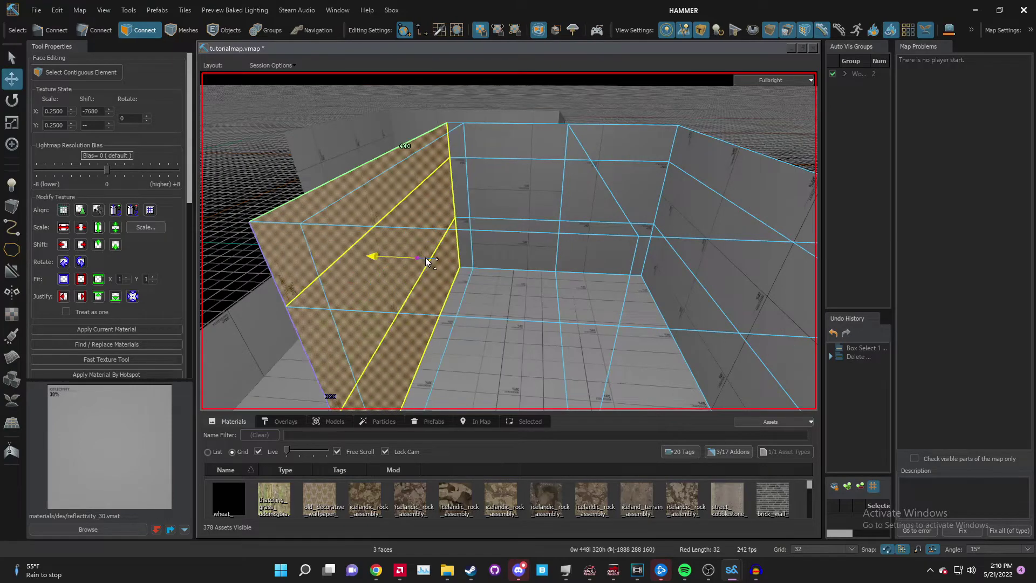
- Select all of the second room's faces and cut them lengthwise through the middle of the floor section nearest the hallway
{"action": "double_click", "coordinate": [541, 246]}
{"action": "right_click_drag", "start_coordinate": [542, 246], "coordinate": [572, 270]}
{"action": "key", "text": "w"}
{"action": "key", "text": "shift+x"}
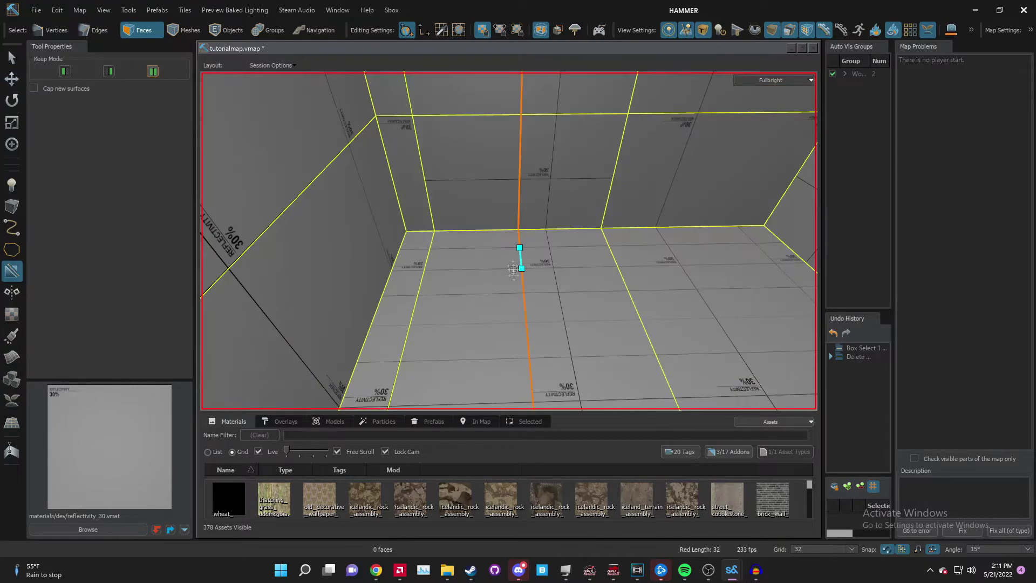
{"action": "key", "text": "shift+s"}
- Select the new lengthwise edge loop and move it 32 units away from the hallway wall
{"action": "key", "text": "2"}
{"action": "key", "text": "w"}
{"action": "scroll", "coordinate": [489, 232], "scroll_direction": "down", "scroll_amount": 6}
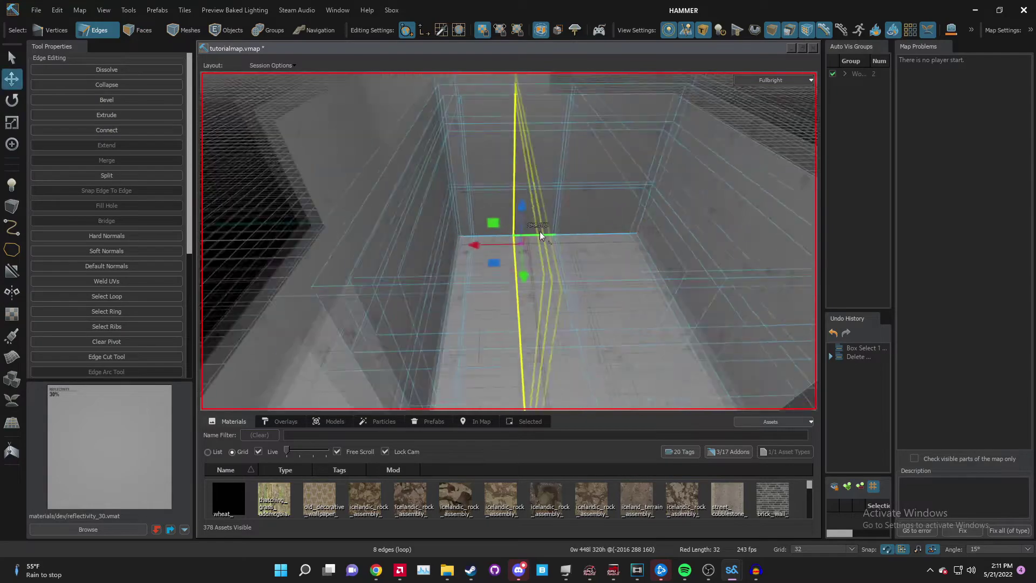
{"action": "double_click", "coordinate": [511, 245]}
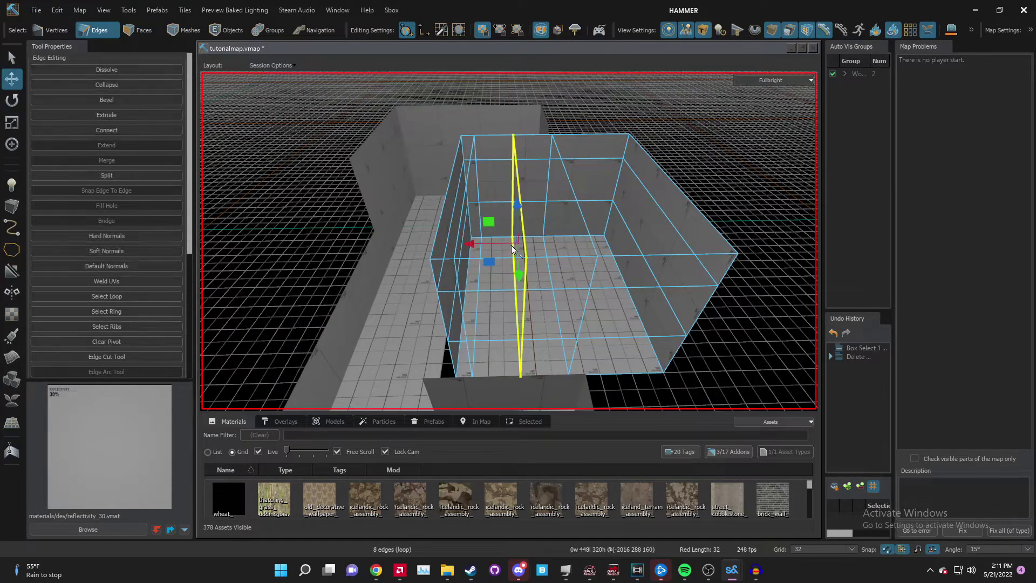
{"action": "left_click_drag", "start_coordinate": [511, 245], "coordinate": [526, 244]}
- Delete the facing 128 by 128 upper wall faces of the two rooms to make an opening between them
{"action": "key", "text": "4"}
{"action": "left_click", "coordinate": [617, 105]}
{"action": "scroll", "coordinate": [618, 105], "scroll_direction": "up", "scroll_amount": 4}
{"action": "left_click", "coordinate": [543, 226]}
{"action": "key", "text": "3"}
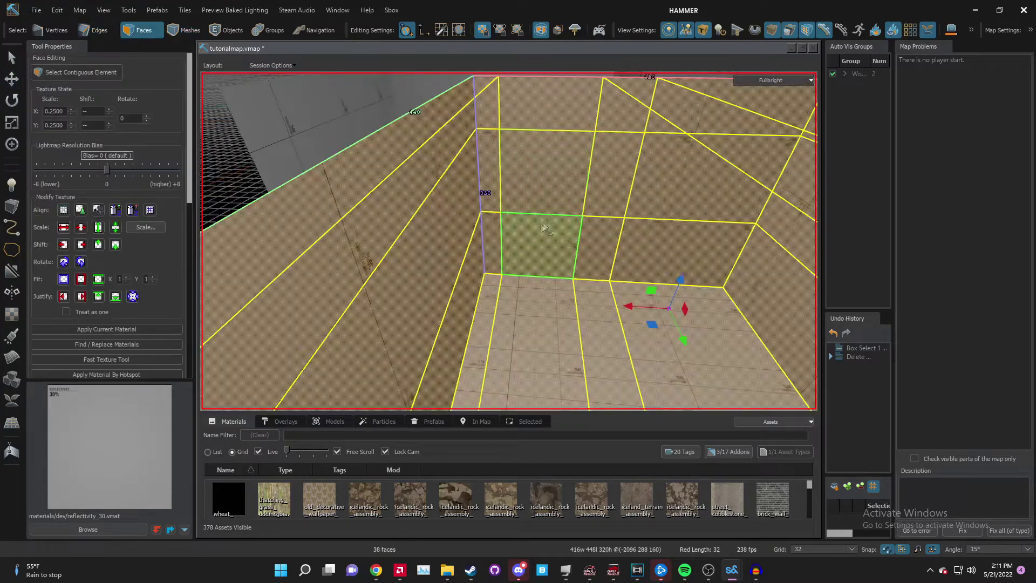
{"action": "left_click", "coordinate": [544, 227]}
{"action": "left_click", "coordinate": [544, 165], "text": "ctrl"}
{"action": "right_click_drag", "start_coordinate": [543, 165], "coordinate": [499, 226]}
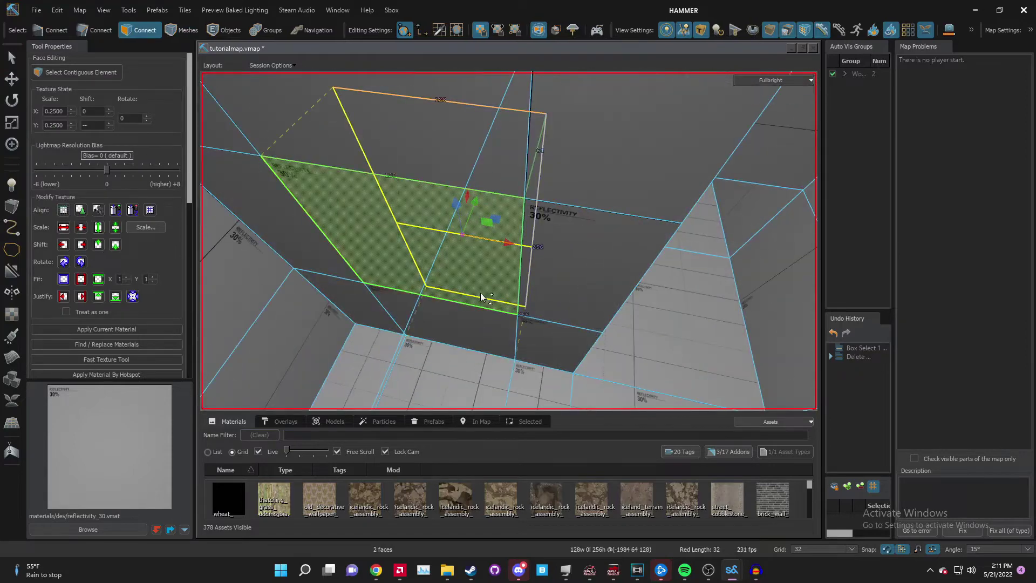
{"action": "right_click_drag", "start_coordinate": [480, 297], "coordinate": [484, 335]}
{"action": "left_click", "coordinate": [505, 225]}
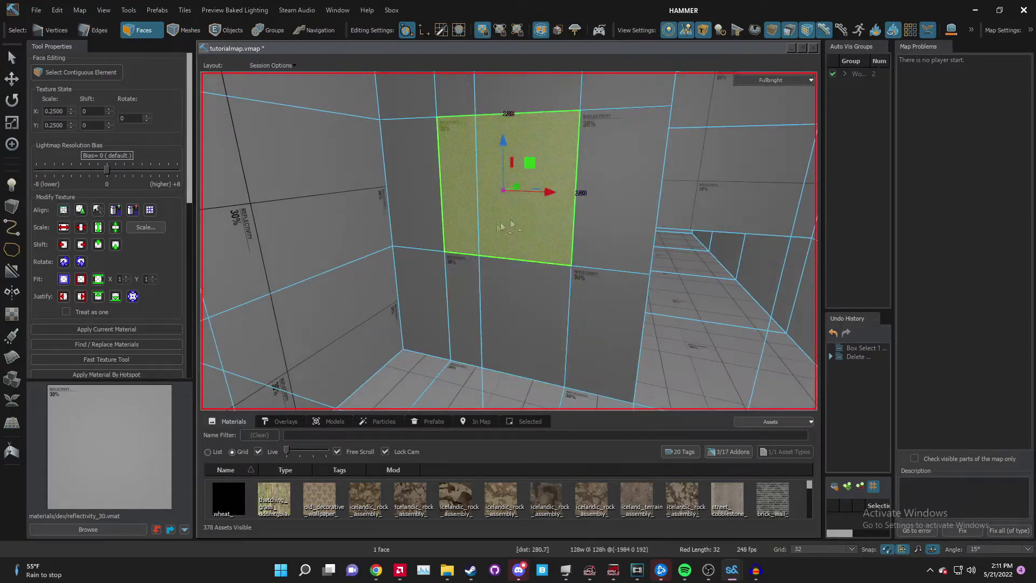
{"action": "right_click_drag", "start_coordinate": [500, 223], "coordinate": [457, 215]}
{"action": "left_click", "coordinate": [456, 215], "text": "ctrl"}
{"action": "key", "text": "Delete"}
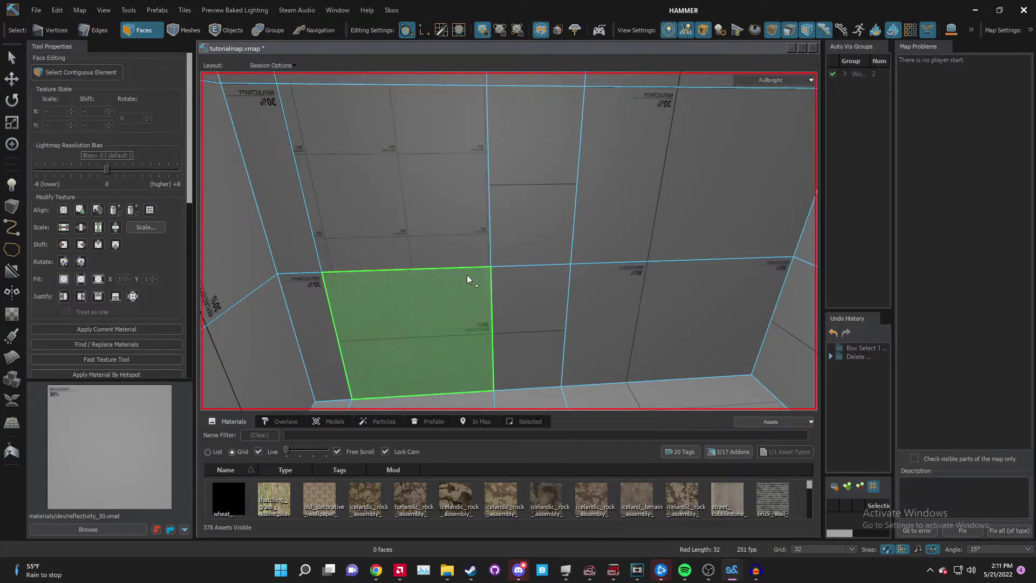
- Select the lower edges of the opening on both facing walls and extrude them upward by 64 units
{"action": "left_click", "coordinate": [473, 229]}
{"action": "key", "text": "2"}
{"action": "left_click", "coordinate": [461, 272]}
{"action": "key", "text": "a"}
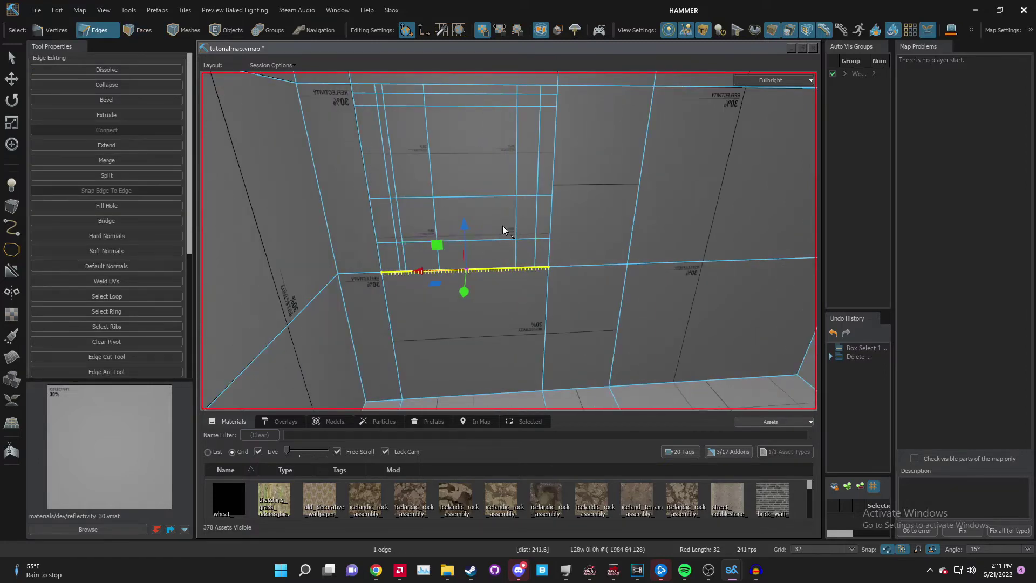
{"action": "left_click", "coordinate": [484, 244], "text": "ctrl"}
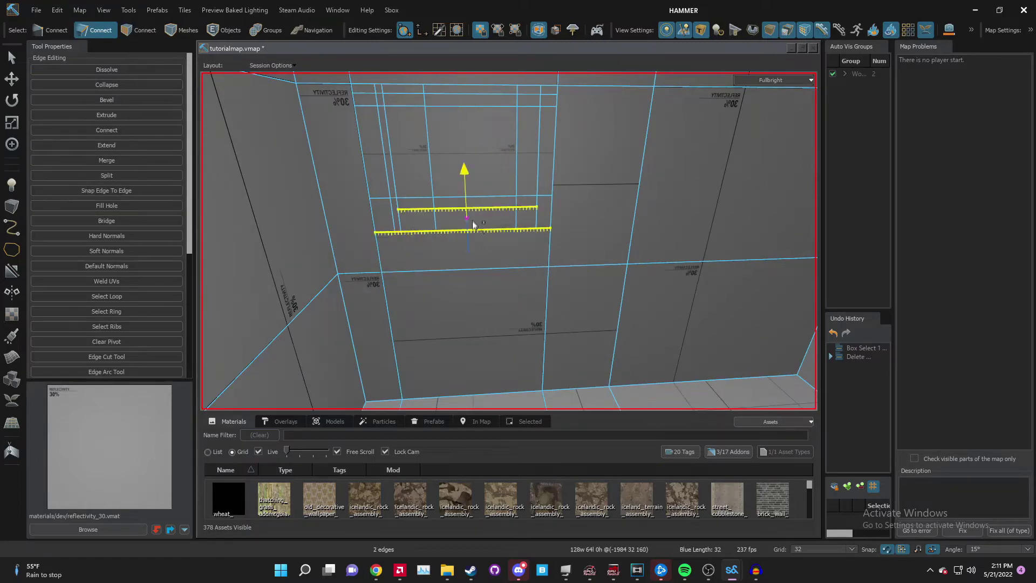
- Bend the two raised edges into matching arches with the Edge Arc tool, using 16 steps
{"action": "scroll", "coordinate": [478, 180], "scroll_direction": "down", "scroll_amount": 3}
{"action": "key", "text": "y"}
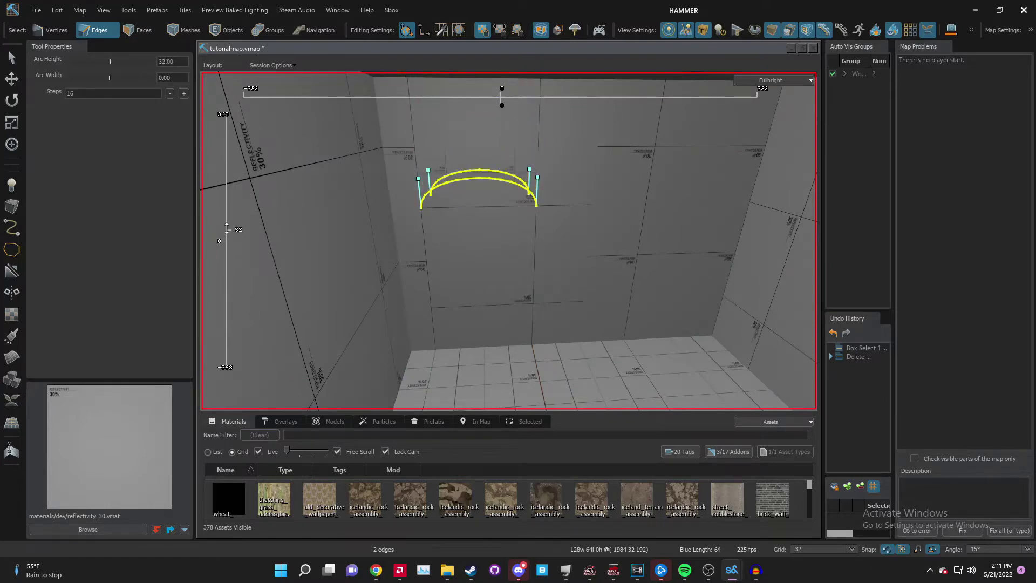
{"action": "key", "text": "Return"}
- Select all faces of both rooms and cut them horizontally at the height where the arch begins, keeping both sides
{"action": "key", "text": "3"}
{"action": "left_click", "coordinate": [495, 197]}
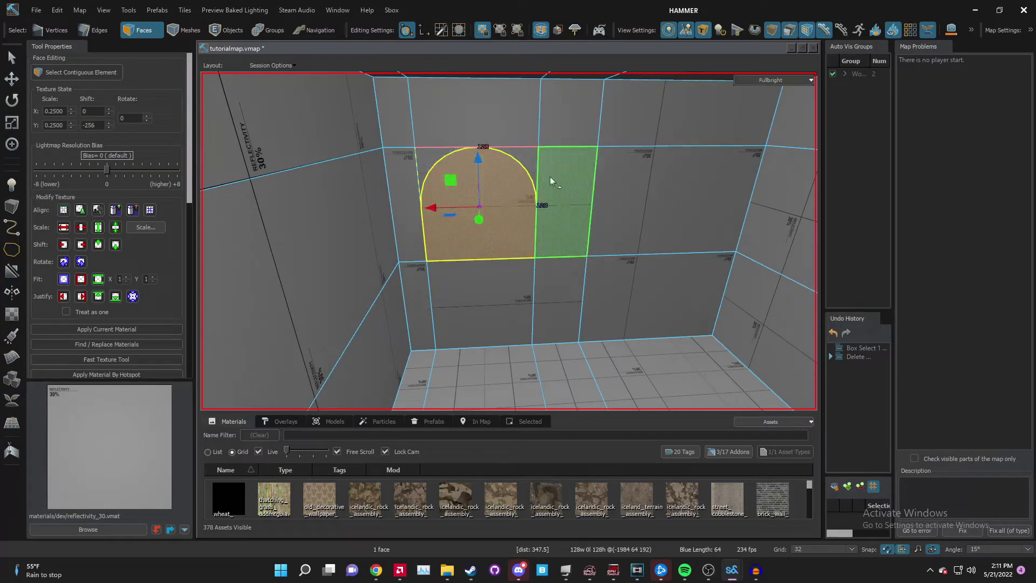
{"action": "key", "text": "2"}
{"action": "key", "text": "3"}
{"action": "double_click", "coordinate": [580, 211]}
{"action": "key", "text": "e"}
{"action": "right_click_drag", "start_coordinate": [581, 212], "coordinate": [581, 218]}
{"action": "double_click", "coordinate": [581, 219], "text": "ctrl"}
{"action": "key", "text": "shift+x"}
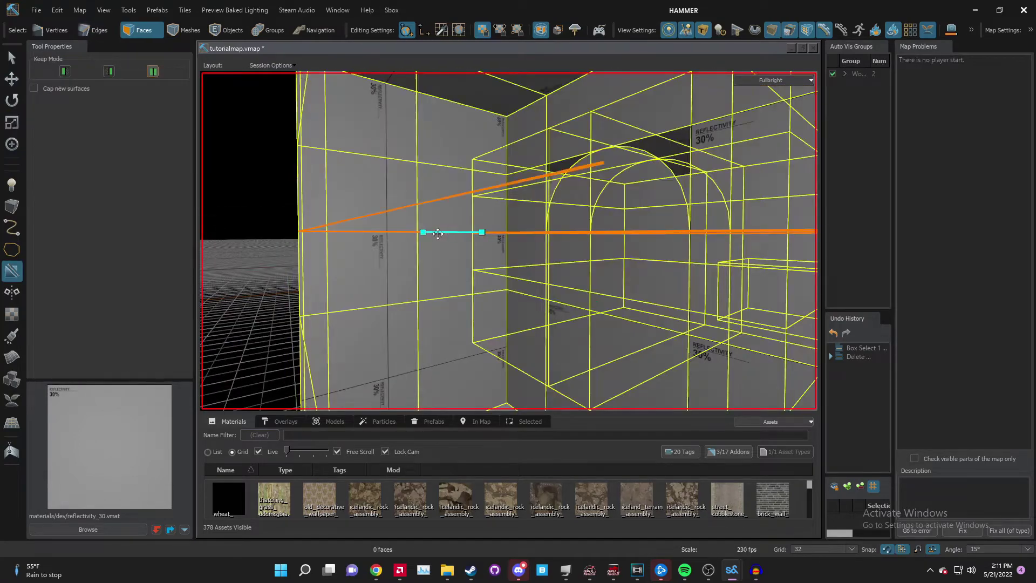
{"action": "key", "text": "Return"}
- Delete the arched face and the two faces below it down to the floor on the first wall
{"action": "left_click", "coordinate": [561, 238]}
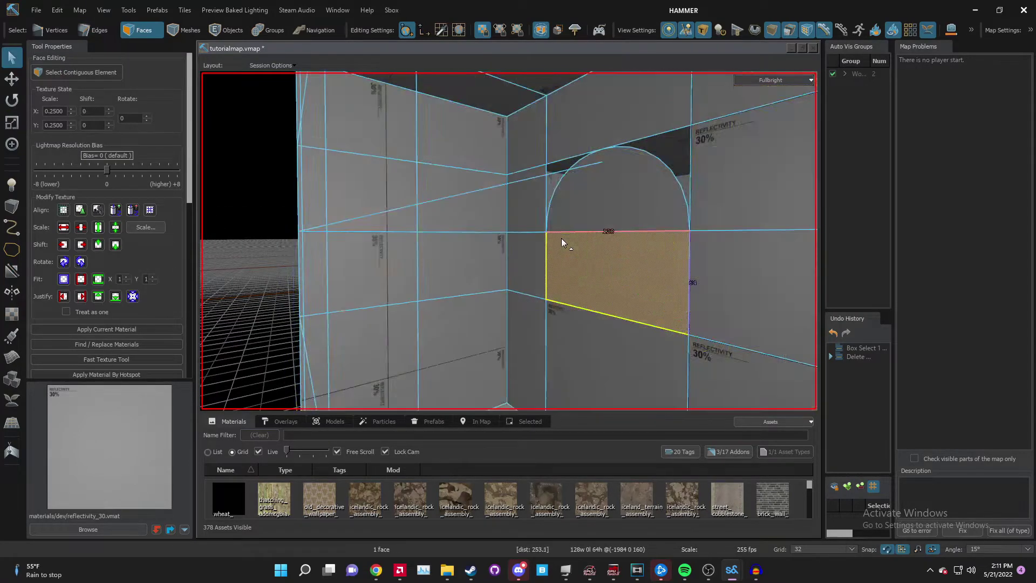
{"action": "scroll", "coordinate": [561, 239], "scroll_direction": "up", "scroll_amount": 2}
{"action": "left_click", "coordinate": [606, 201]}
{"action": "left_click", "coordinate": [620, 280], "text": "ctrl"}
{"action": "left_click", "coordinate": [631, 365], "text": "ctrl"}
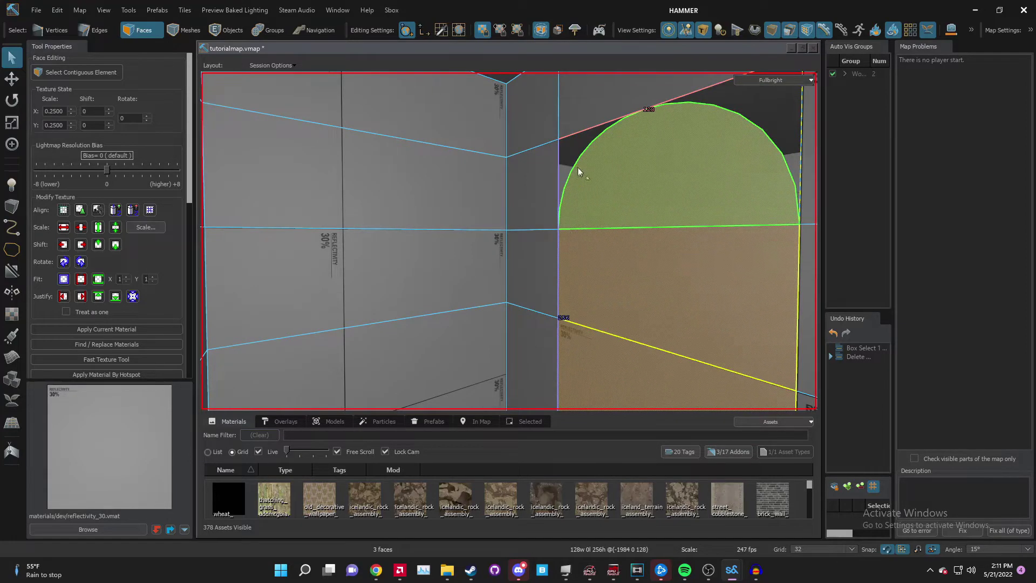
{"action": "key", "text": "Delete"}
- Select the open edge loop around the gap between the arch and the former opening on the opposite wall, and fill it
{"action": "right_click_drag", "start_coordinate": [577, 170], "coordinate": [467, 173]}
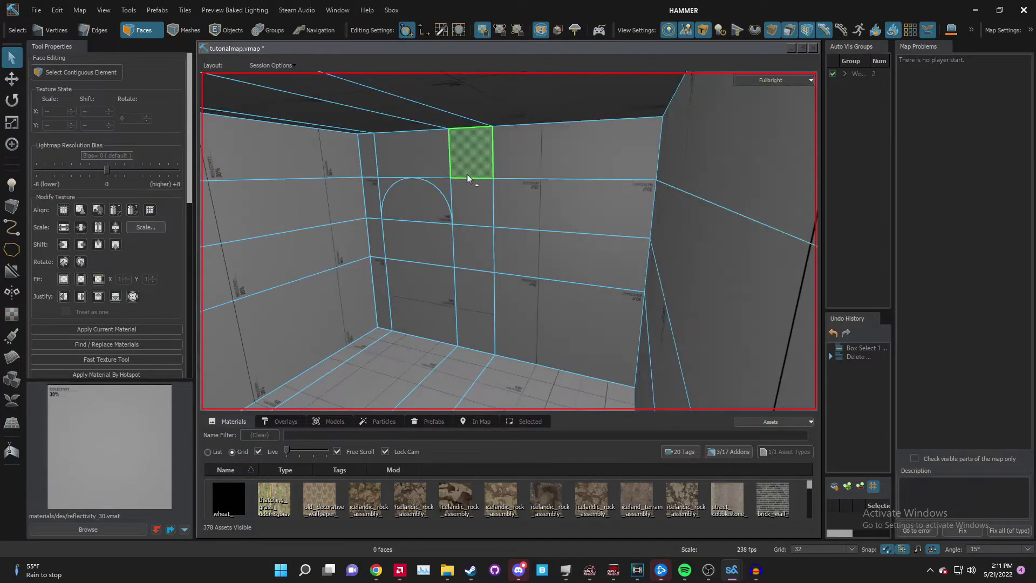
{"action": "key", "text": "4"}
{"action": "left_click", "coordinate": [411, 214]}
{"action": "key", "text": "a"}
{"action": "key", "text": "w"}
{"action": "key", "text": "2"}
{"action": "double_click", "coordinate": [486, 181]}
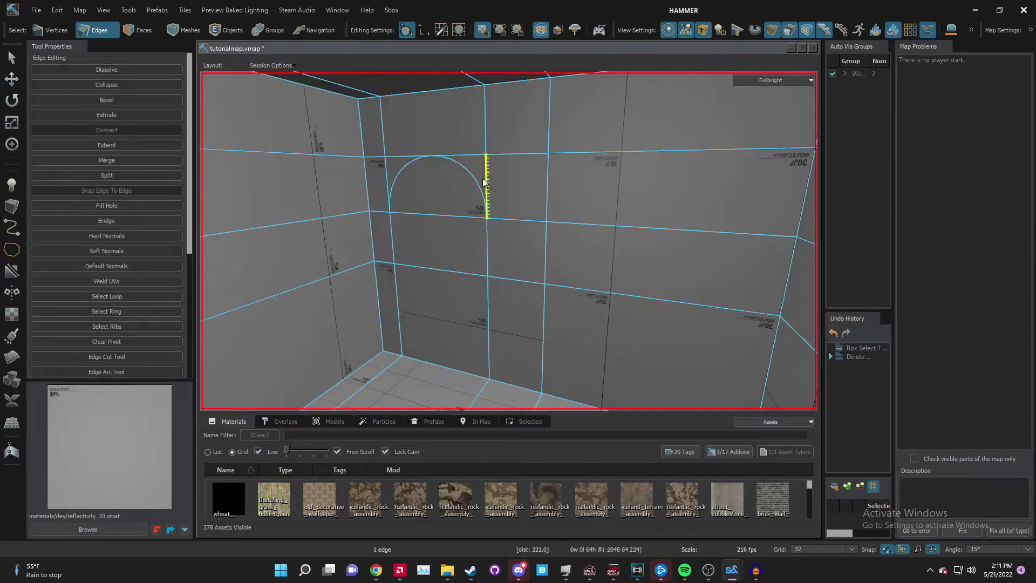
{"action": "key", "text": "a"}
{"action": "left_click", "coordinate": [527, 171]}
{"action": "left_click", "coordinate": [520, 168]}
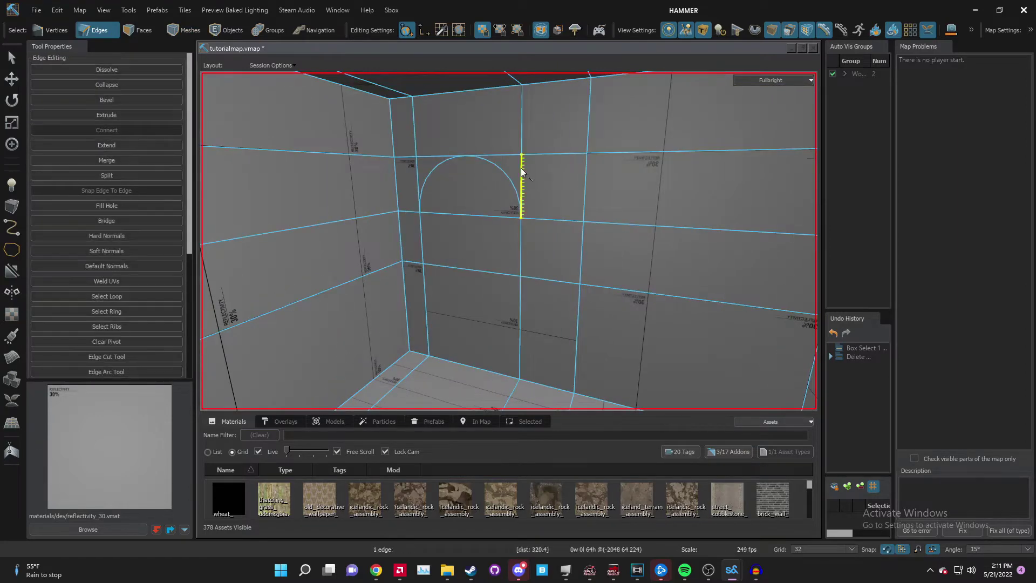
{"action": "double_click", "coordinate": [520, 167]}
{"action": "key", "text": "3"}
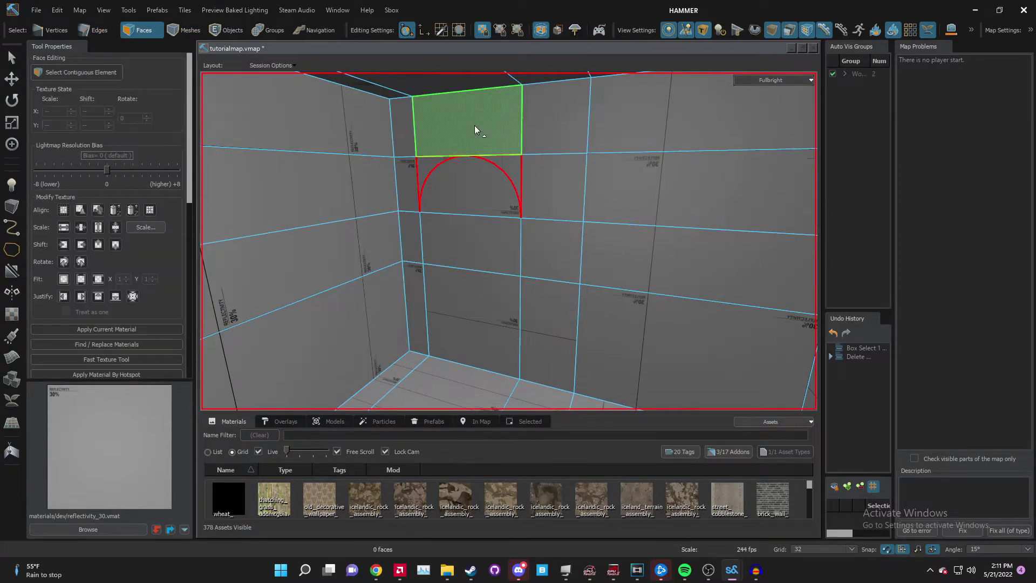
- Cut the wall face above the arch vertically through its middle, in line with the arch's apex
{"action": "left_click", "coordinate": [472, 127]}
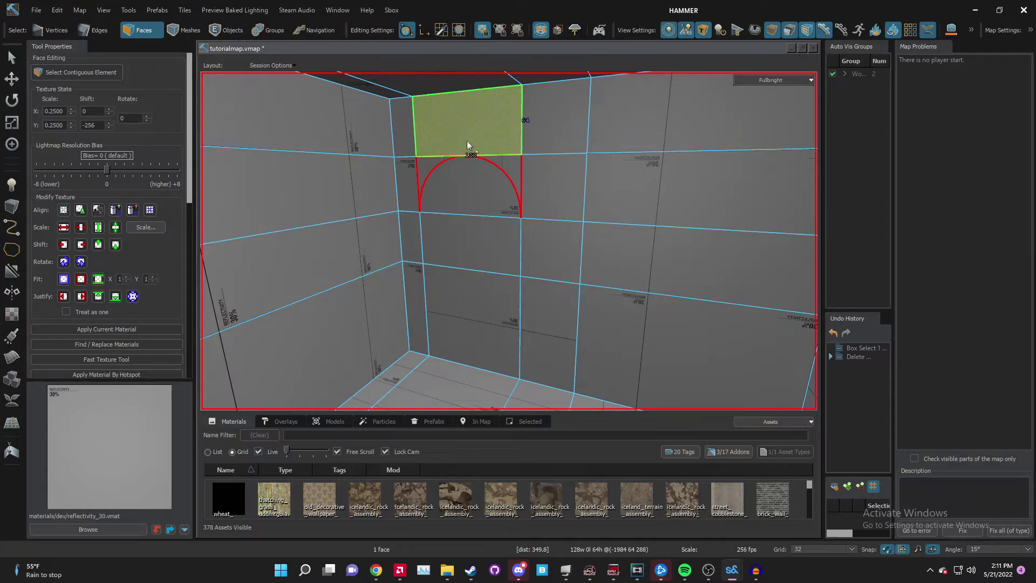
{"action": "key", "text": "shift+x"}
{"action": "left_click_drag", "start_coordinate": [464, 126], "coordinate": [465, 155]}
{"action": "key", "text": "Return"}
- In the side view, box-select the vertices at the arch's apex and merge them into one
{"action": "key", "text": "4"}
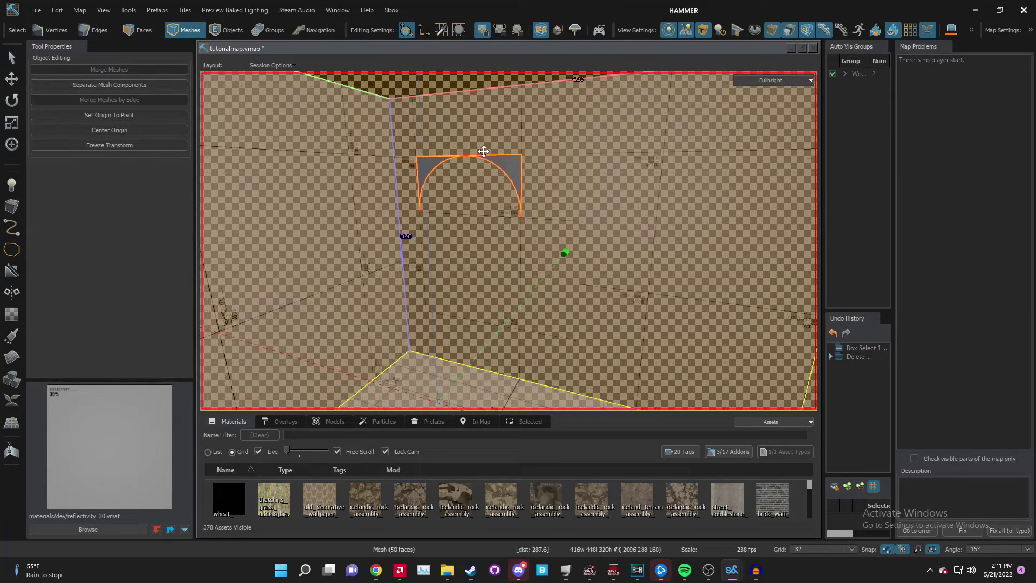
{"action": "key", "text": "F3"}
{"action": "key", "text": "F4"}
{"action": "scroll", "coordinate": [523, 226], "scroll_direction": "up", "scroll_amount": 8}
{"action": "key", "text": "1"}
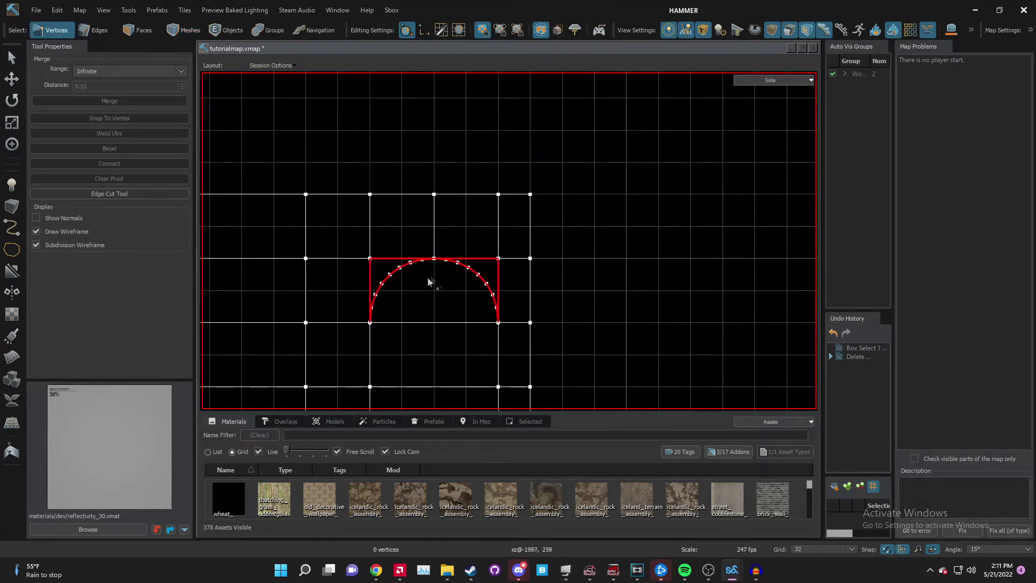
{"action": "left_click_drag", "start_coordinate": [417, 274], "coordinate": [449, 235]}
{"action": "key", "text": "m"}
{"action": "scroll", "coordinate": [435, 254], "scroll_direction": "up", "scroll_amount": 3}
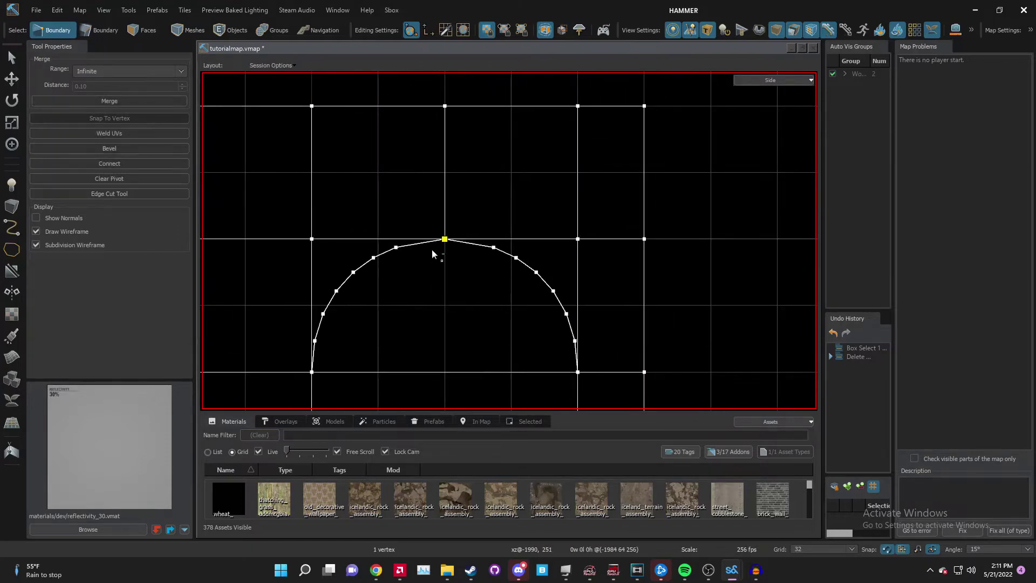
- Delete the three stacked faces that fill the archway on the remaining wall, from the arch down to the floor
{"action": "key", "text": "F1"}
{"action": "key", "text": "4"}
{"action": "key", "text": "3"}
{"action": "left_click_drag", "start_coordinate": [472, 190], "coordinate": [475, 324]}
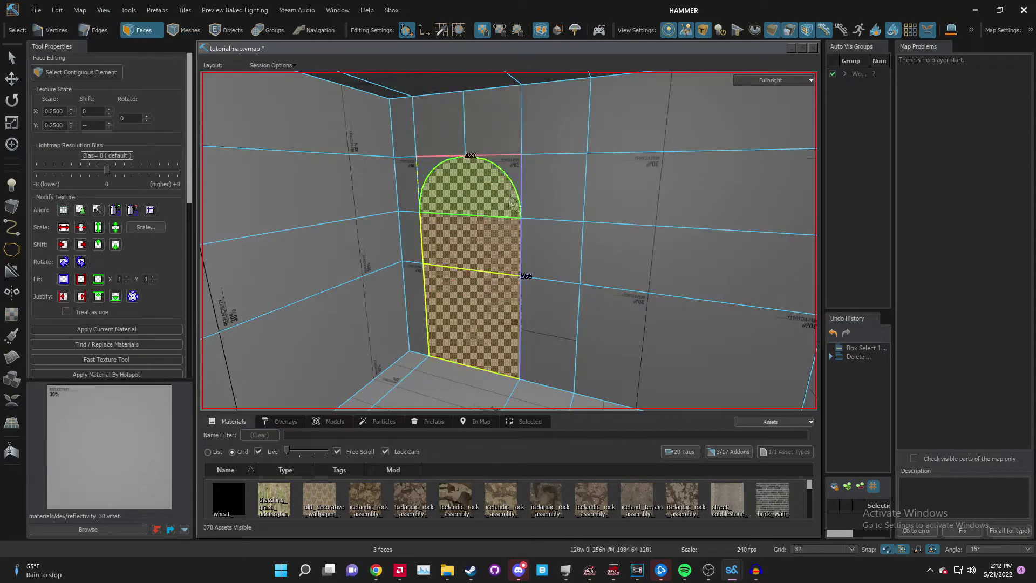
{"action": "key", "text": "2"}
{"action": "left_click", "coordinate": [512, 184]}
{"action": "key", "text": "3"}
{"action": "left_click", "coordinate": [458, 201]}
{"action": "left_click", "coordinate": [463, 261], "text": "shift"}
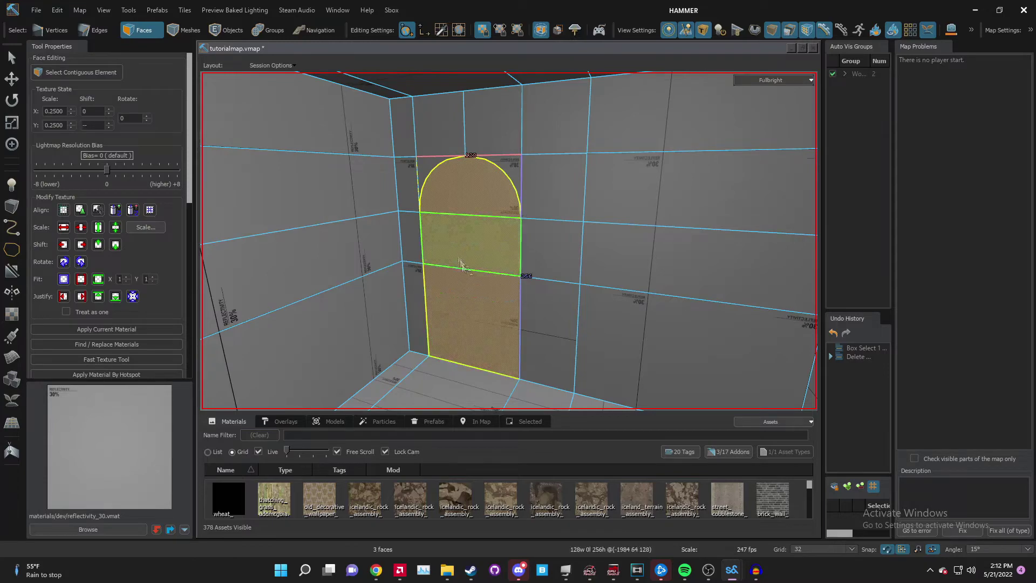
{"action": "key", "text": "Delete"}
- Select the archway's edge loop and extrude it 64 units toward the facing wall to form the passage
{"action": "key", "text": "2"}
{"action": "double_click", "coordinate": [437, 168]}
{"action": "right_click_drag", "start_coordinate": [437, 168], "coordinate": [427, 194]}
{"action": "key", "text": "t"}
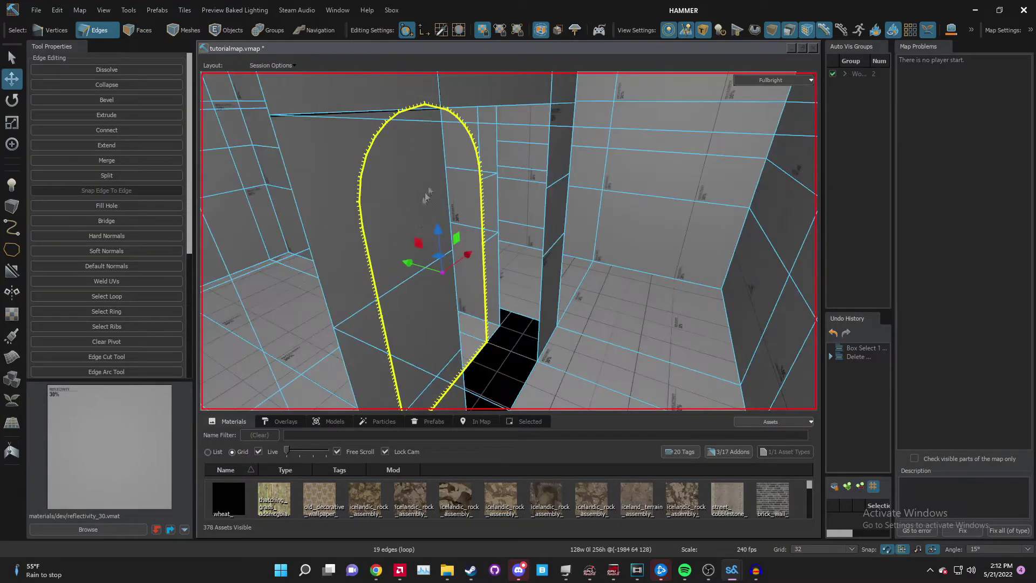
{"action": "left_click_drag", "start_coordinate": [432, 270], "coordinate": [497, 292], "text": "shift"}
{"action": "right_click_drag", "start_coordinate": [497, 292], "coordinate": [527, 252]}
- Select the two corner faces flanking the top of the arch and flip them
{"action": "key", "text": "3"}
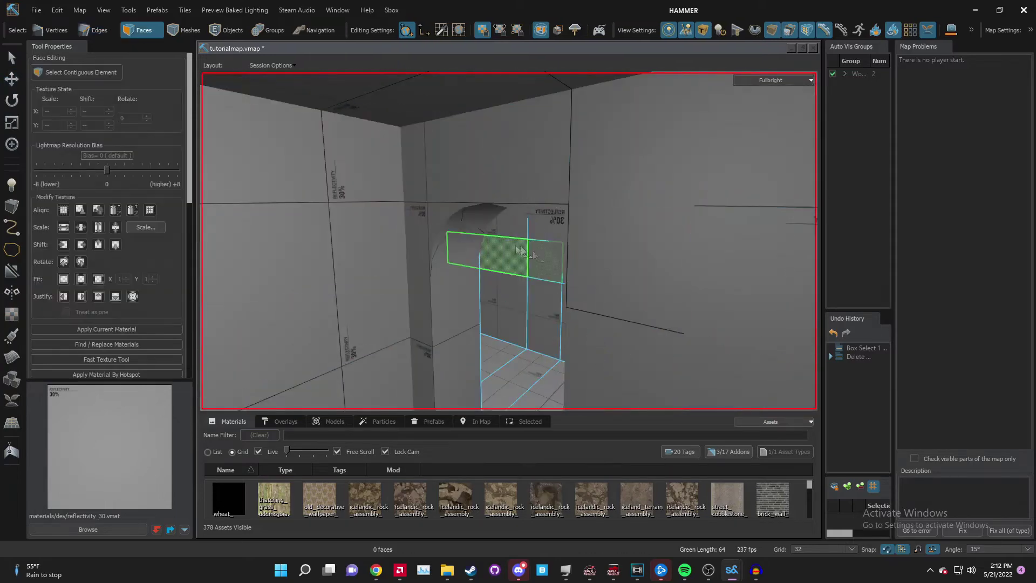
{"action": "left_click", "coordinate": [451, 212]}
{"action": "left_click", "coordinate": [536, 219], "text": "ctrl"}
{"action": "key", "text": "F2"}
{"action": "scroll", "coordinate": [527, 242], "scroll_direction": "up", "scroll_amount": 6}
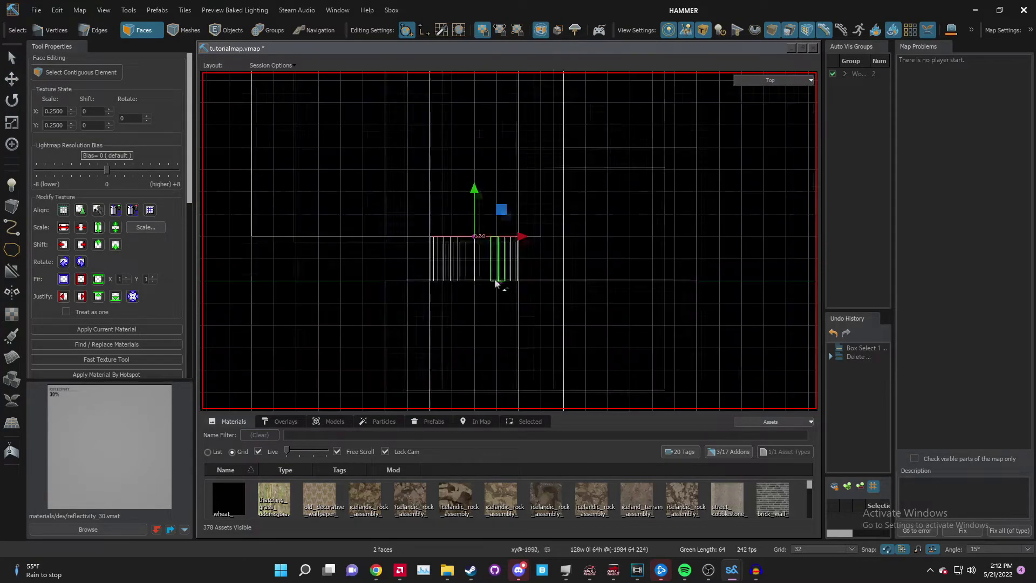
{"action": "key", "text": "shift+f"}
{"action": "key", "text": "Escape"}
- Select both room meshes and merge them into a single mesh
{"action": "key", "text": "F1"}
{"action": "right_click_drag", "start_coordinate": [560, 261], "coordinate": [723, 218]}
{"action": "key", "text": "4"}
{"action": "left_click", "coordinate": [554, 256]}
{"action": "left_click", "coordinate": [723, 217], "text": "ctrl"}
{"action": "scroll", "coordinate": [681, 215], "scroll_direction": "down", "scroll_amount": 5}
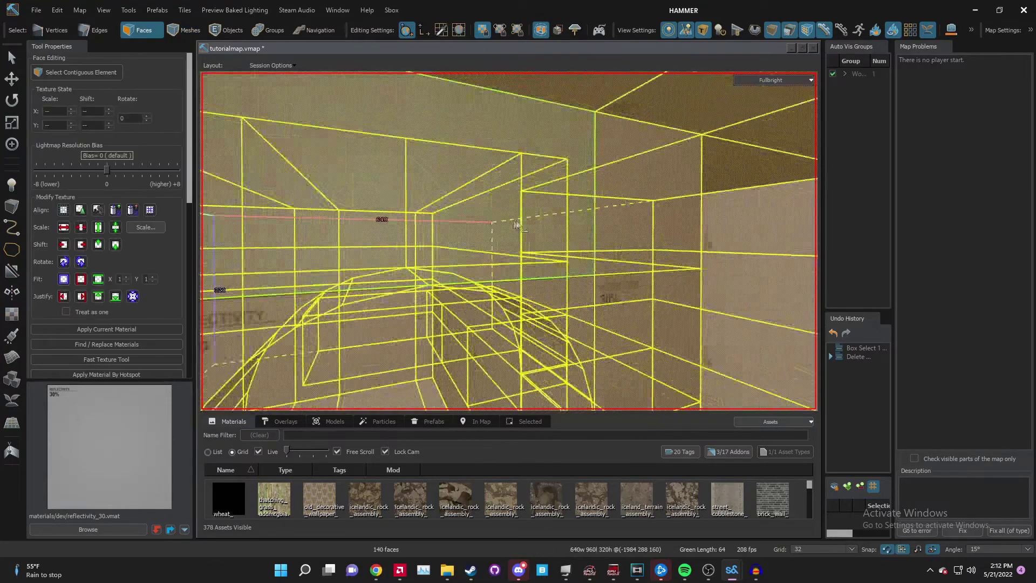
- Cut all faces of the merged mesh vertically along the centre line of the archway
{"action": "key", "text": "shift+x"}
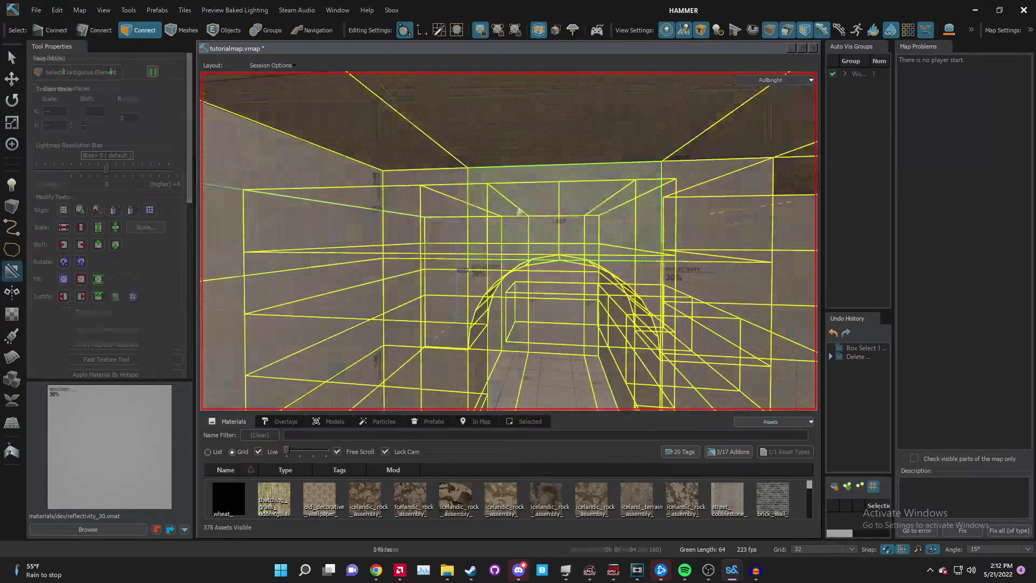
{"action": "left_click_drag", "start_coordinate": [560, 164], "coordinate": [560, 212]}
{"action": "right_click_drag", "start_coordinate": [569, 228], "coordinate": [508, 241]}
{"action": "key", "text": "Return"}
- Examine the new edge loop through the archway and the surrounding room geometry
{"action": "key", "text": "2"}
{"action": "key", "text": "s"}
{"action": "key", "text": "4"}
{"action": "key", "text": "w"}
{"action": "right_click_drag", "start_coordinate": [617, 266], "coordinate": [508, 240]}
{"action": "key", "text": "2"}
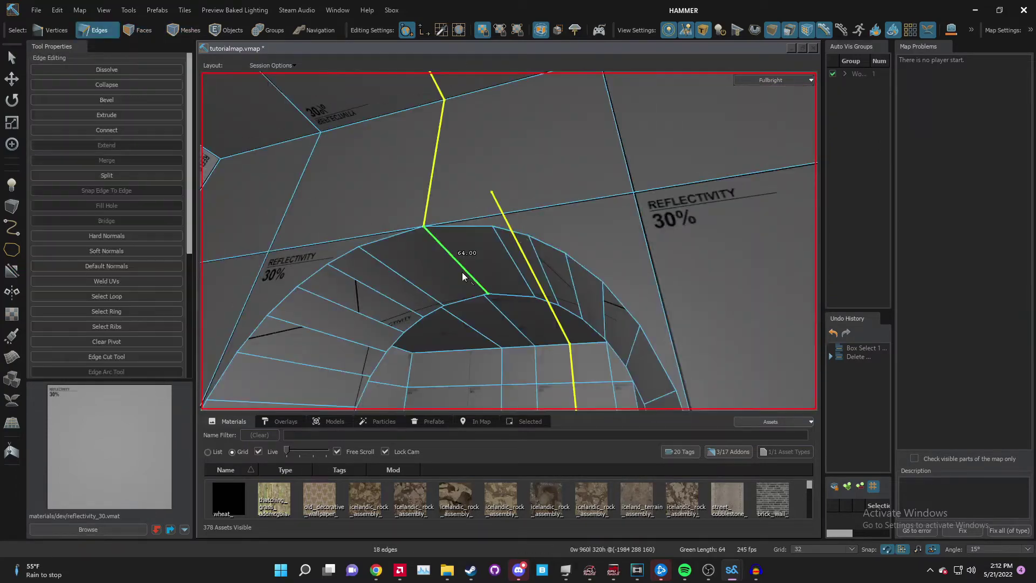
{"action": "key", "text": "s"}
{"action": "right_click_drag", "start_coordinate": [461, 272], "coordinate": [509, 240]}
{"action": "key", "text": "4"}
{"action": "left_click", "coordinate": [407, 297]}
{"action": "right_click_drag", "start_coordinate": [407, 297], "coordinate": [509, 241]}
{"action": "key", "text": "w"}
{"action": "key", "text": "w"}
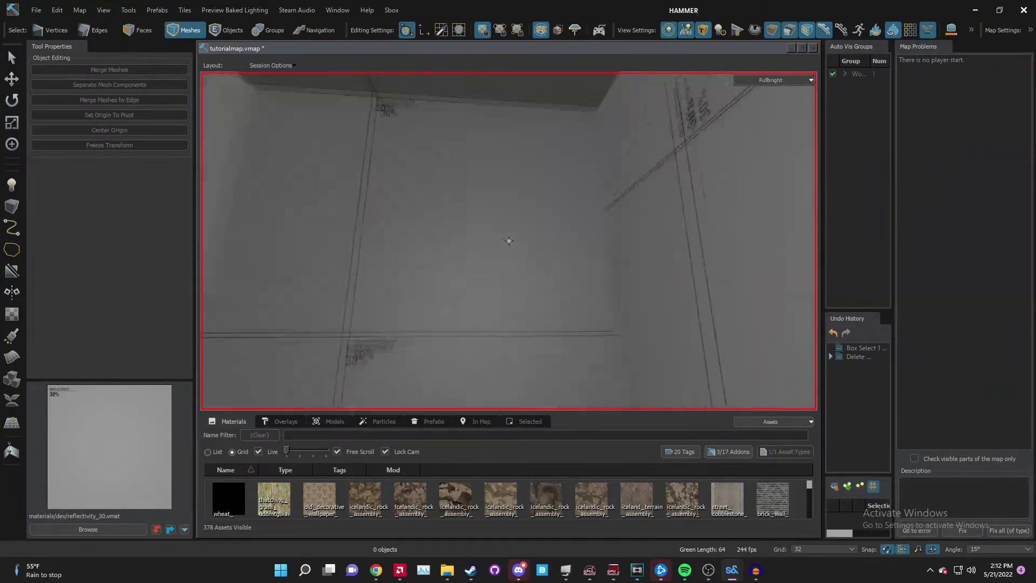
{"action": "right_click_drag", "start_coordinate": [509, 240], "coordinate": [508, 241]}
- Delete the facing 128 by 128 lower wall faces to open a doorway between the L-shaped room's end and the adjoining room
{"action": "key", "text": "3"}
{"action": "left_click", "coordinate": [508, 241]}
{"action": "key", "text": "w"}
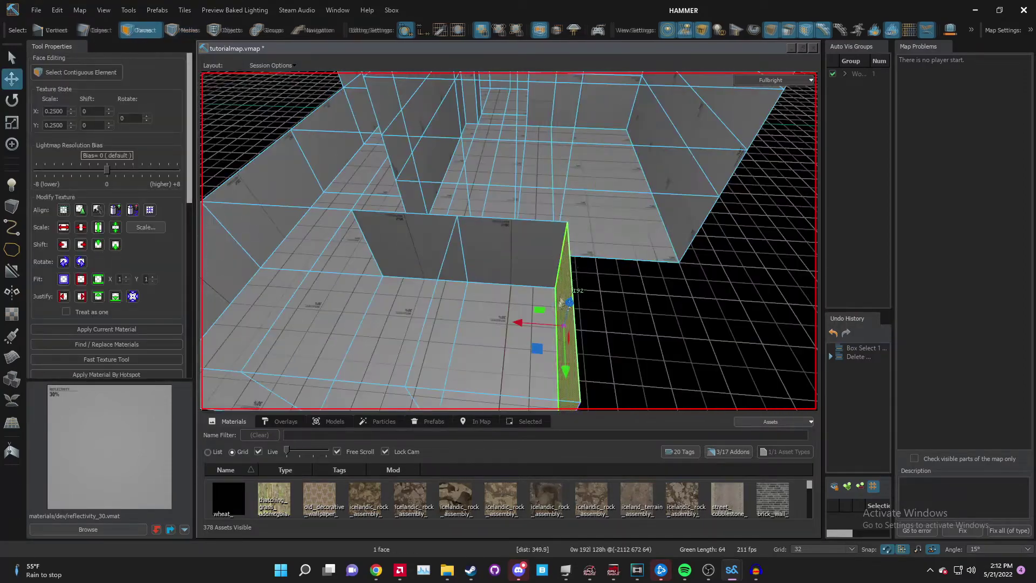
{"action": "left_click", "coordinate": [542, 250]}
{"action": "scroll", "coordinate": [542, 251], "scroll_direction": "up", "scroll_amount": 2}
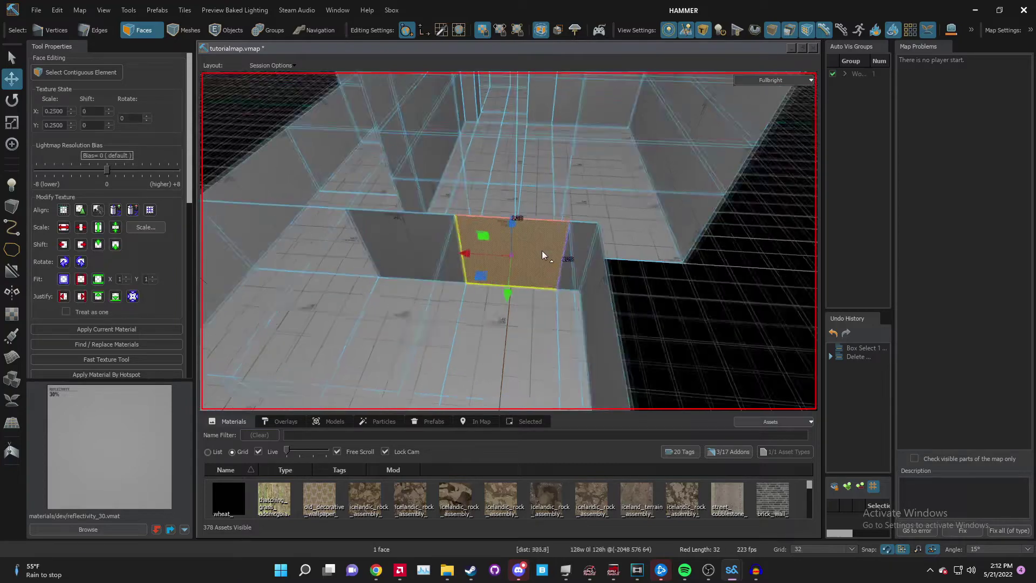
{"action": "right_click_drag", "start_coordinate": [546, 248], "coordinate": [509, 240]}
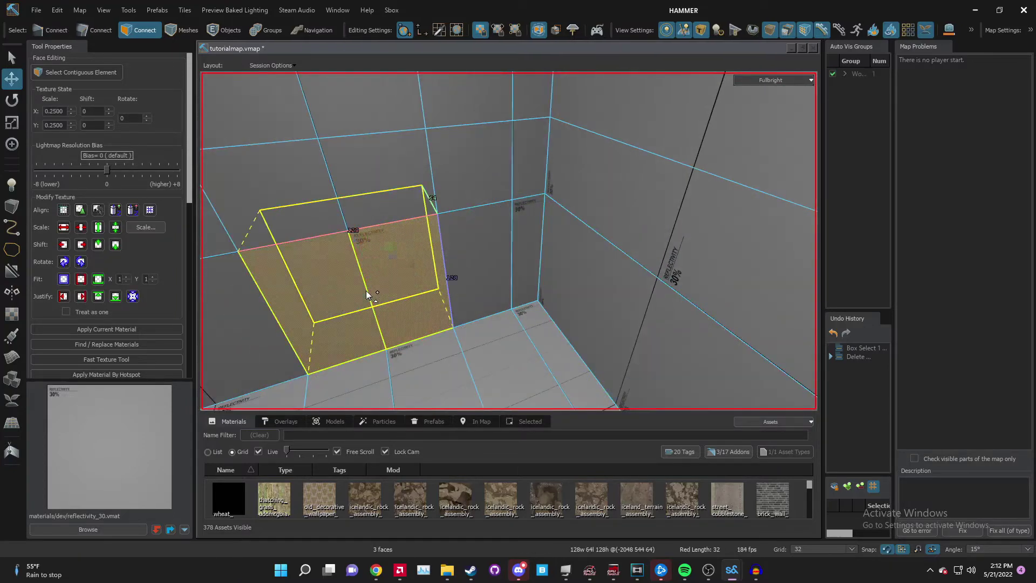
{"action": "right_click_drag", "start_coordinate": [384, 304], "coordinate": [509, 240]}
- In the top view, box-select the L-shaped room's end section with its doorway and move it inward to shorten that end
{"action": "key", "text": "2"}
{"action": "key", "text": "3"}
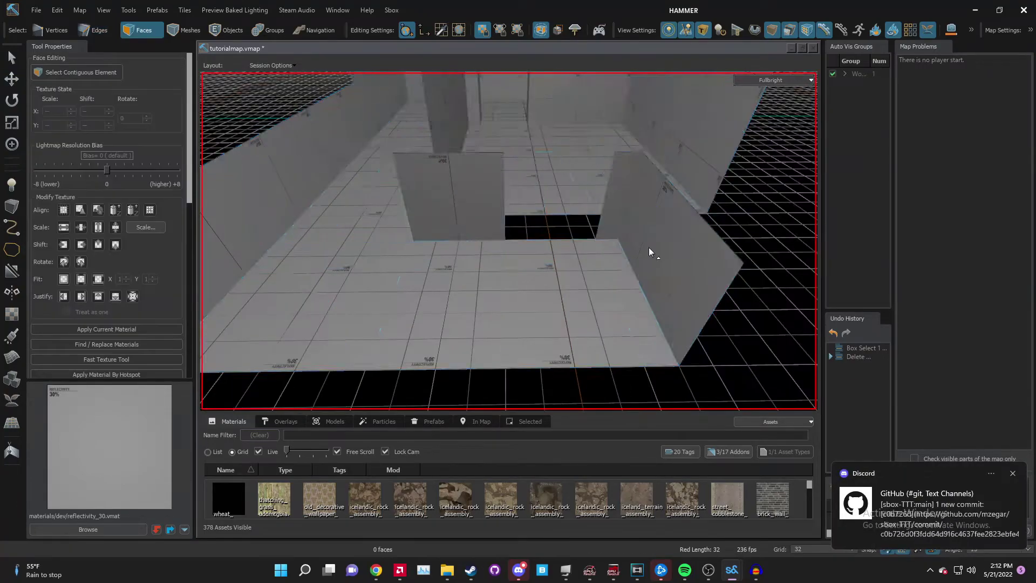
{"action": "left_click", "coordinate": [650, 247]}
{"action": "key", "text": "2"}
{"action": "key", "text": "F2"}
{"action": "scroll", "coordinate": [576, 285], "scroll_direction": "down", "scroll_amount": 4}
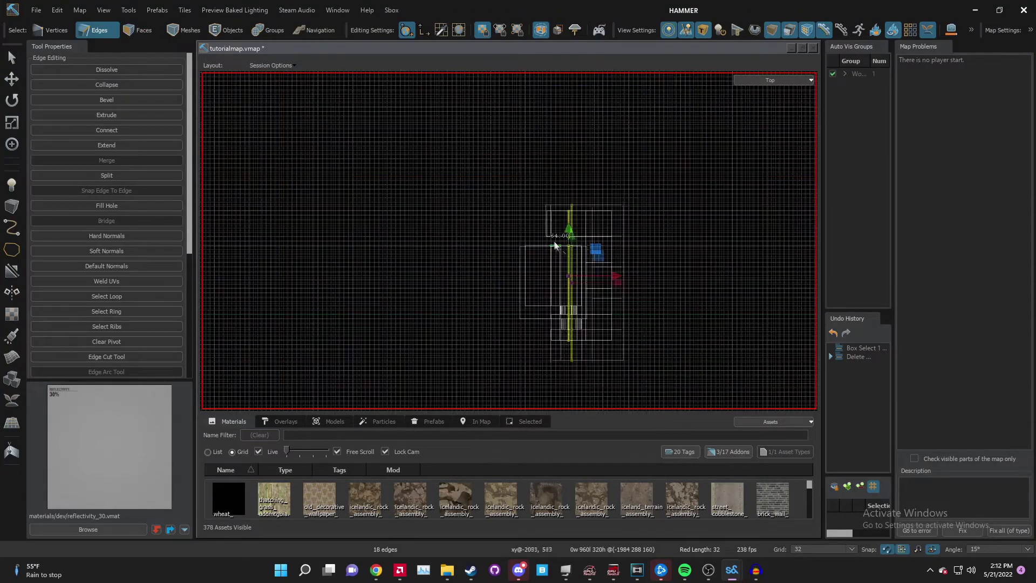
{"action": "scroll", "coordinate": [553, 242], "scroll_direction": "up", "scroll_amount": 3}
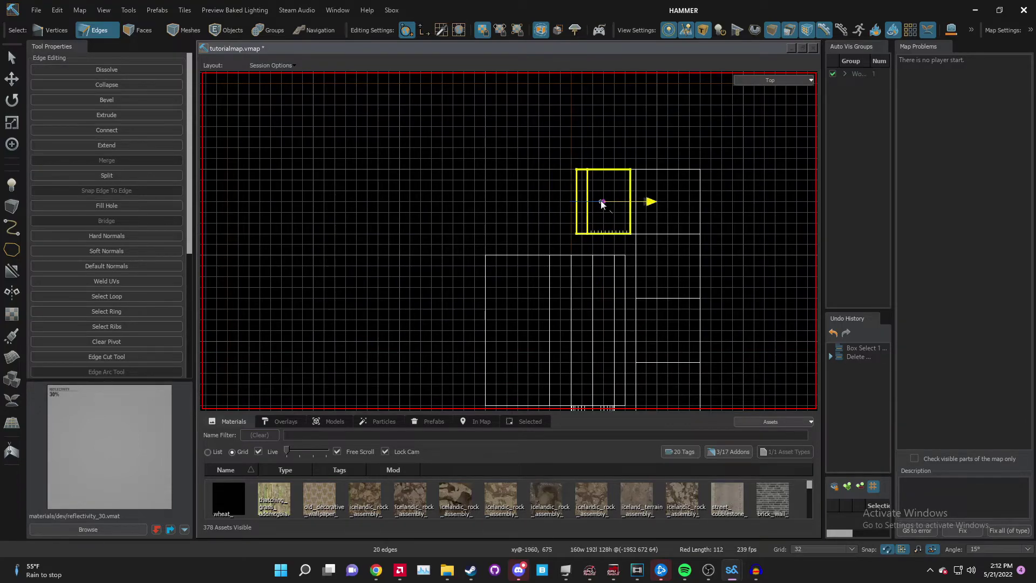
{"action": "left_click_drag", "start_coordinate": [601, 201], "coordinate": [592, 201]}
{"action": "key", "text": "F1"}
{"action": "key", "text": "Escape"}
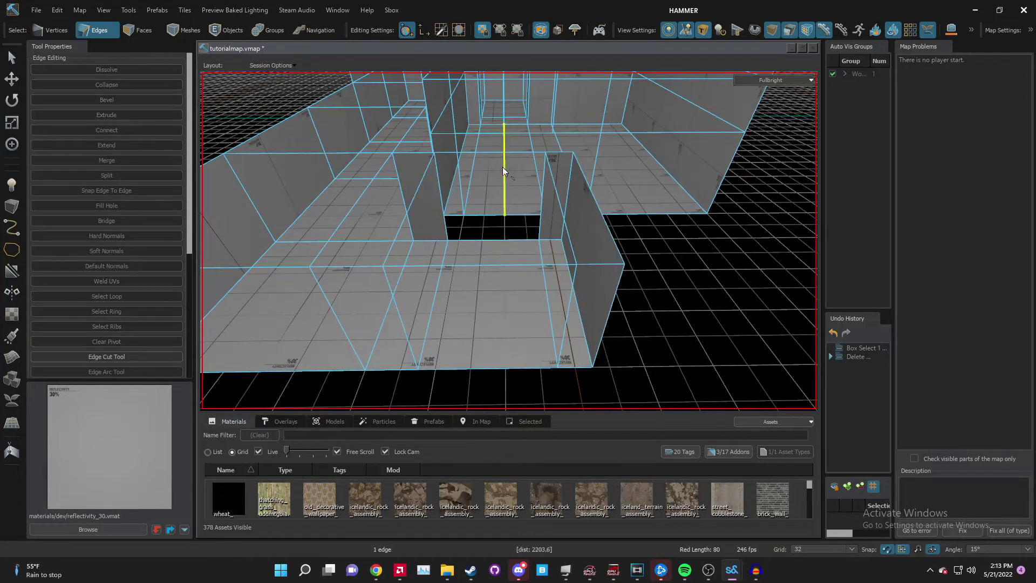
- Close the misaligned doorway in the adjoining room's wall by bridging the upper and lower edges of each half
{"action": "right_click_drag", "start_coordinate": [503, 167], "coordinate": [493, 213]}
{"action": "key", "text": "Escape"}
{"action": "double_click", "coordinate": [494, 212]}
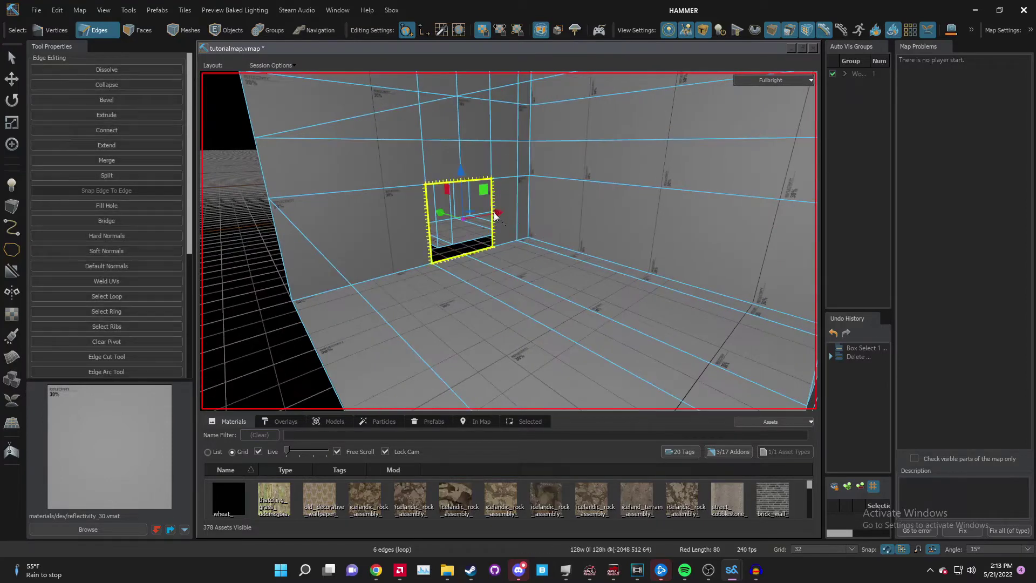
{"action": "key", "text": "F2"}
{"action": "key", "text": "F1"}
{"action": "left_click", "coordinate": [492, 253]}
{"action": "left_click", "coordinate": [482, 251]}
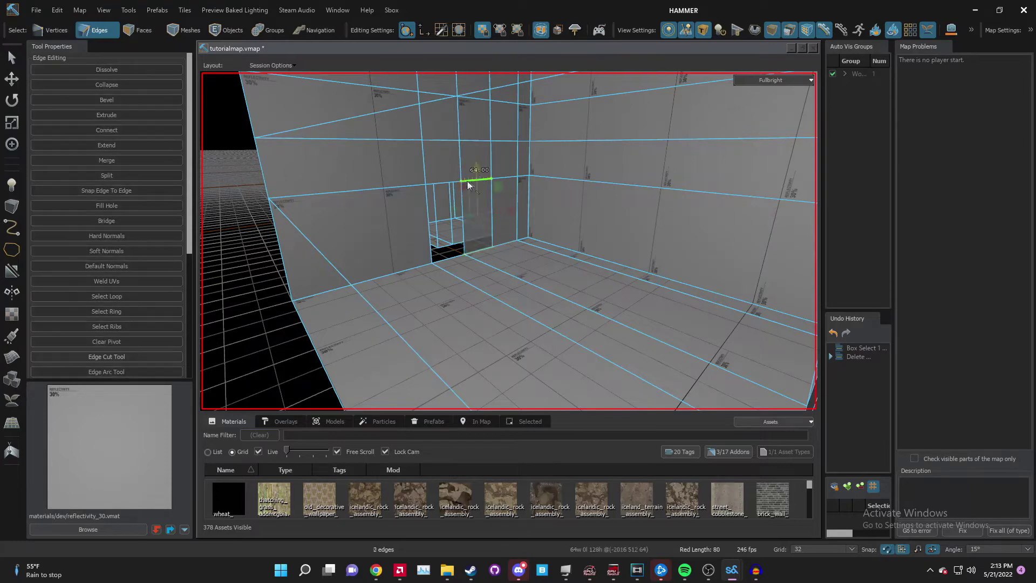
{"action": "left_click", "coordinate": [457, 181]}
{"action": "left_click", "coordinate": [460, 257], "text": "shift"}
{"action": "key", "text": "alt+b"}
- Delete the two lower wall faces nearest the room's corner to open a 128 by 128 doorway, and dissolve the vertical edge above it
{"action": "key", "text": "3"}
{"action": "left_click_drag", "start_coordinate": [483, 237], "coordinate": [500, 221]}
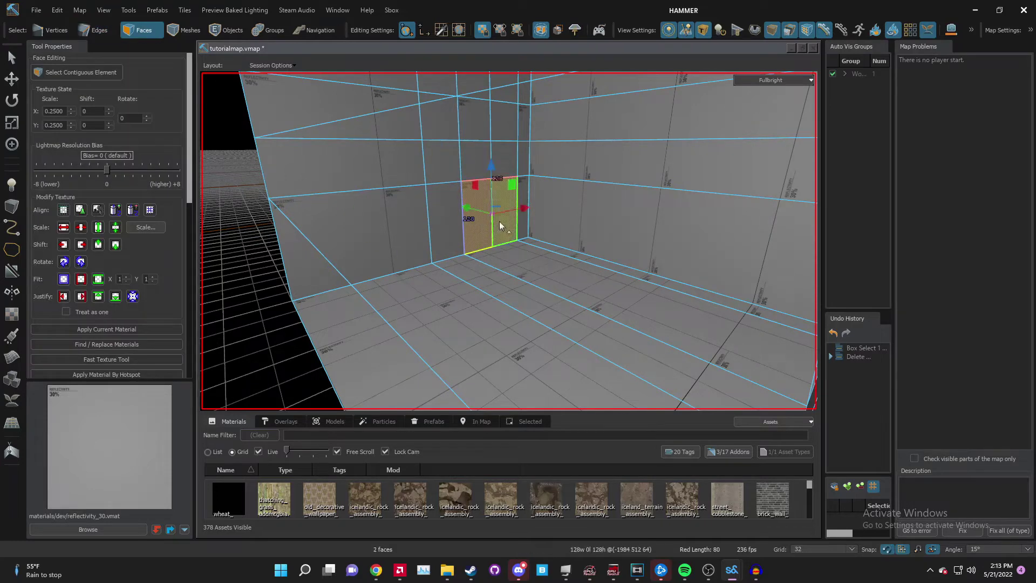
{"action": "key", "text": "2"}
{"action": "left_click", "coordinate": [492, 160]}
{"action": "key", "text": "BackSpace"}
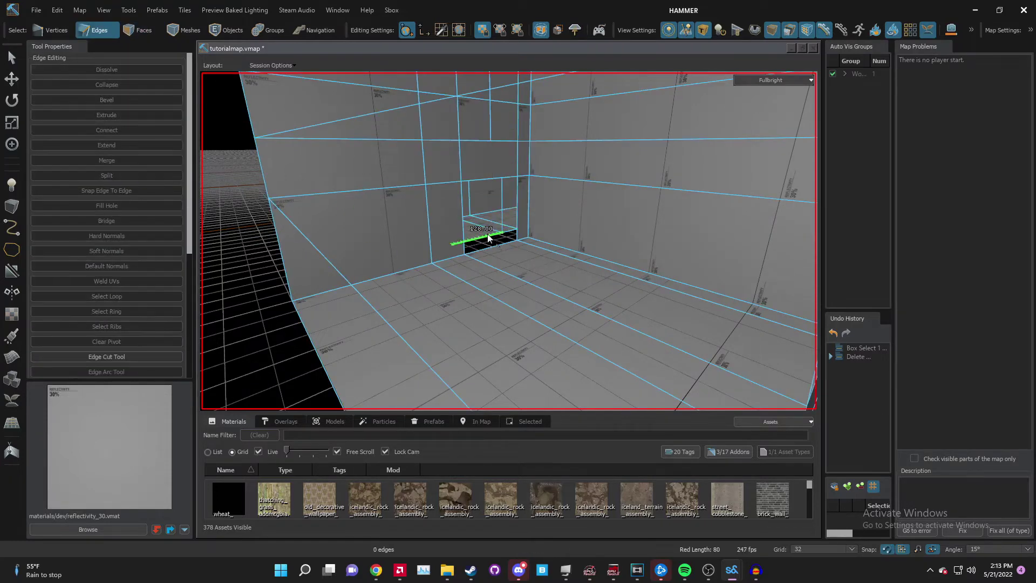
- Bridge the new doorway's open edge loop to the facing doorway loop of the adjoining room to form a short passage
{"action": "double_click", "coordinate": [487, 234]}
{"action": "key", "text": "alt+b"}
{"action": "key", "text": "1"}
{"action": "left_click", "coordinate": [492, 247]}
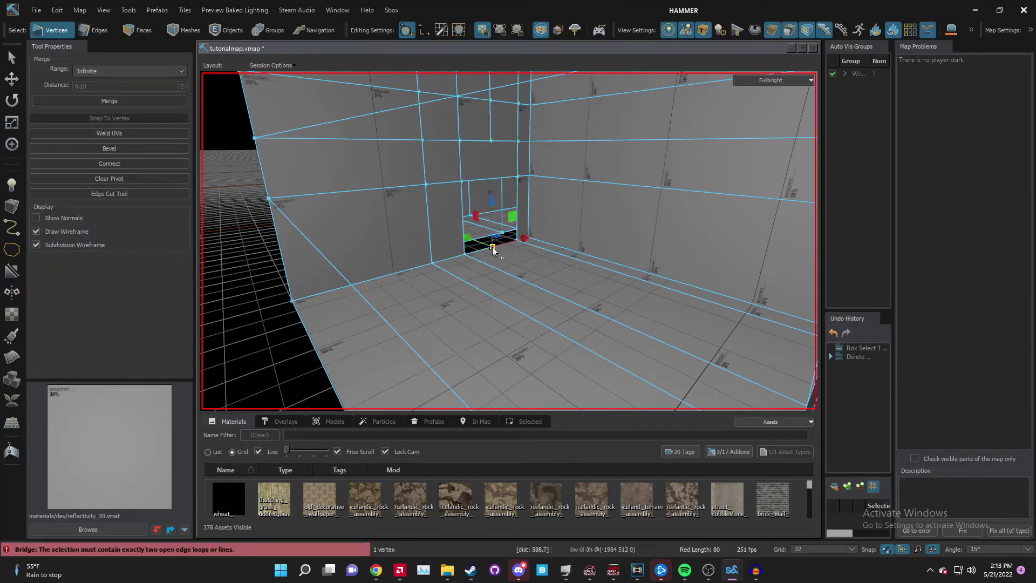
{"action": "key", "text": "2"}
{"action": "double_click", "coordinate": [495, 177]}
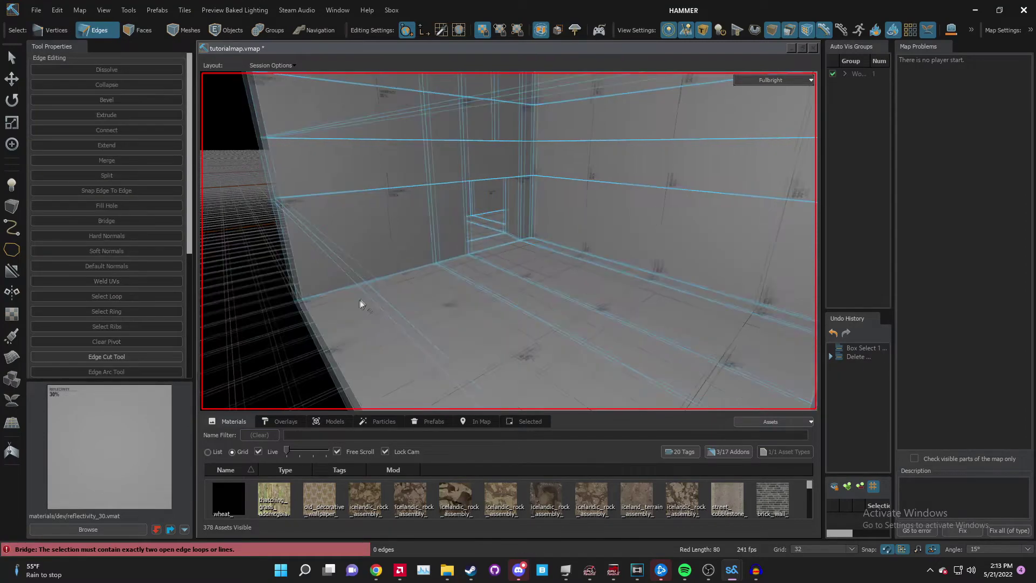
{"action": "right_click_drag", "start_coordinate": [360, 300], "coordinate": [335, 338]}
{"action": "key", "text": "4"}
{"action": "scroll", "coordinate": [559, 231], "scroll_direction": "up", "scroll_amount": 3}
{"action": "key", "text": "2"}
{"action": "double_click", "coordinate": [546, 229]}
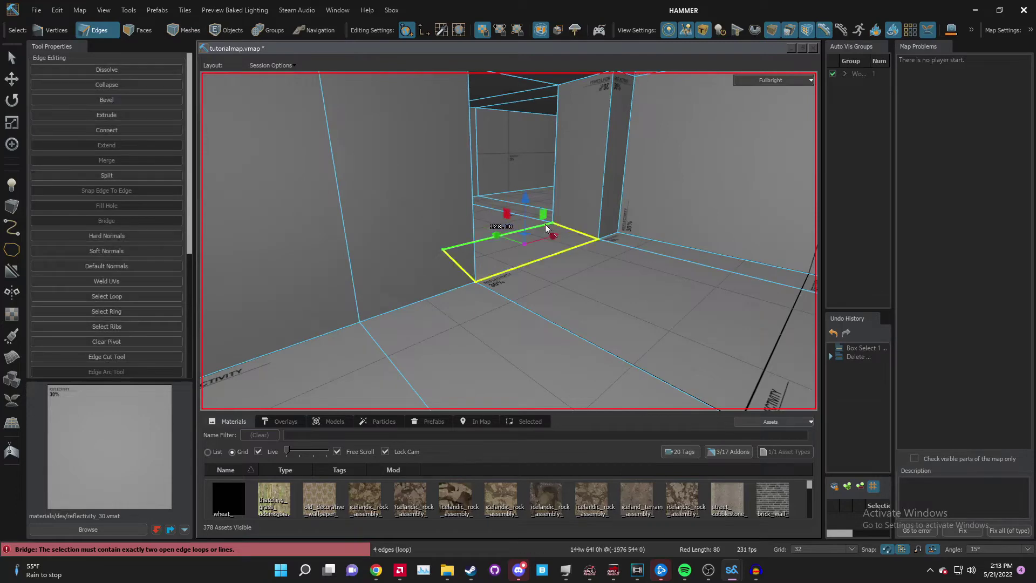
- Box-select the room section beyond the slanted passage in the top view and move it 16 units along negative X to straighten the passage
{"action": "key", "text": "F2"}
{"action": "scroll", "coordinate": [546, 231], "scroll_direction": "up", "scroll_amount": 3}
{"action": "scroll", "coordinate": [338, 261], "scroll_direction": "down", "scroll_amount": 2}
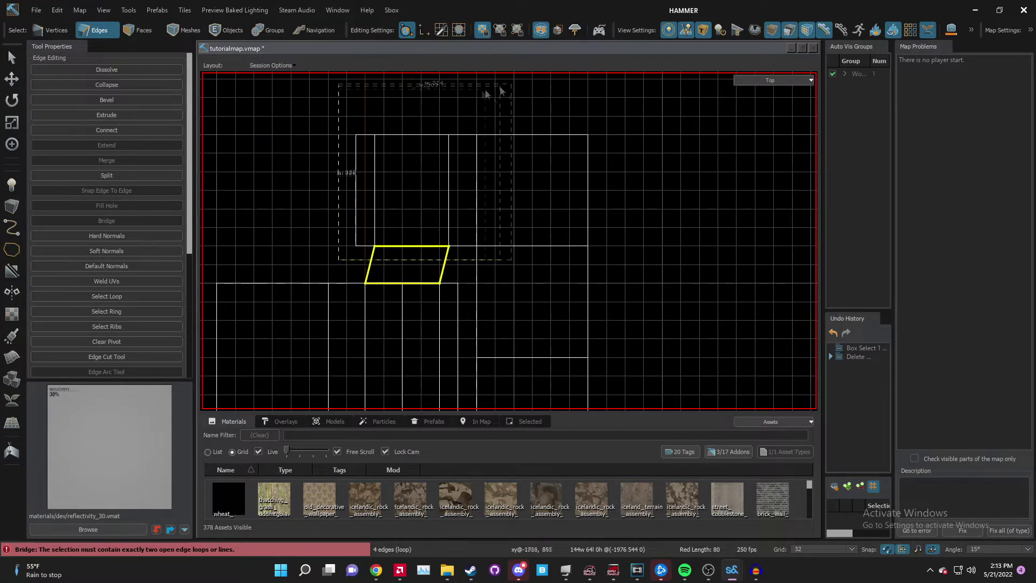
{"action": "key", "text": "bracketleft"}
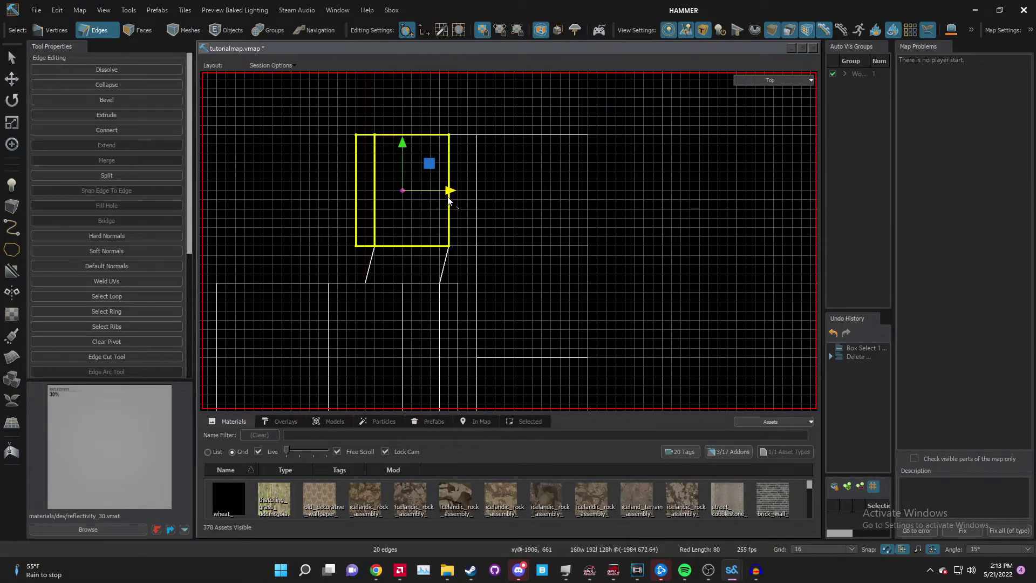
{"action": "key", "text": "F1"}
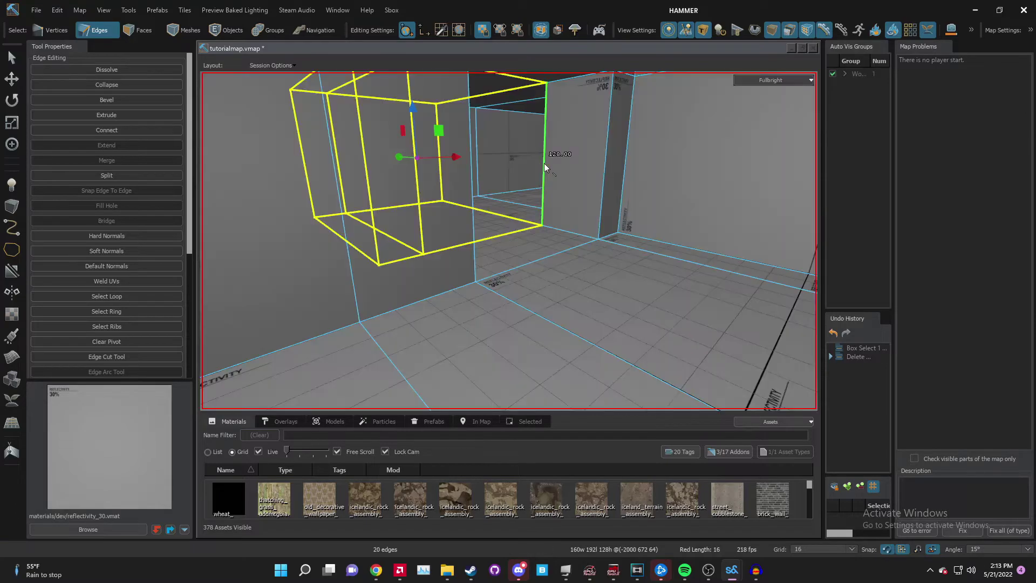
- Examine the connected rooms and the wall edges around the archway
{"action": "right_click_drag", "start_coordinate": [544, 163], "coordinate": [509, 241]}
{"action": "key", "text": "s"}
{"action": "key", "text": "4"}
{"action": "key", "text": "Escape"}
{"action": "key", "text": "s"}
{"action": "key", "text": "w"}
{"action": "key", "text": "d"}
{"action": "key", "text": "a"}
{"action": "key", "text": "2"}
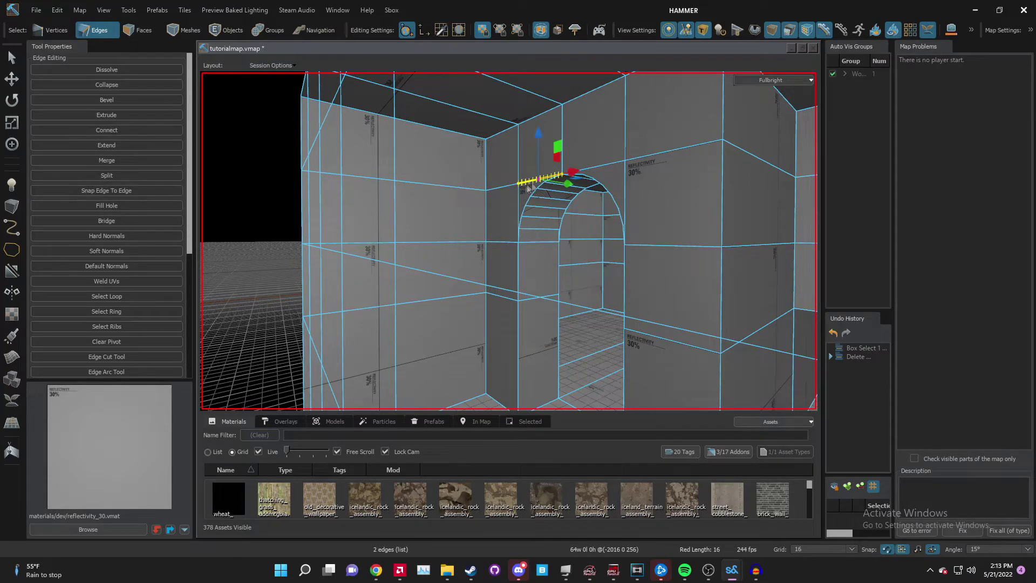
- Delete the two wall faces above the archway and rebuild them by bridging their upper and lower edges
{"action": "key", "text": "3"}
{"action": "left_click", "coordinate": [601, 156]}
{"action": "key", "text": "Delete"}
{"action": "key", "text": "2"}
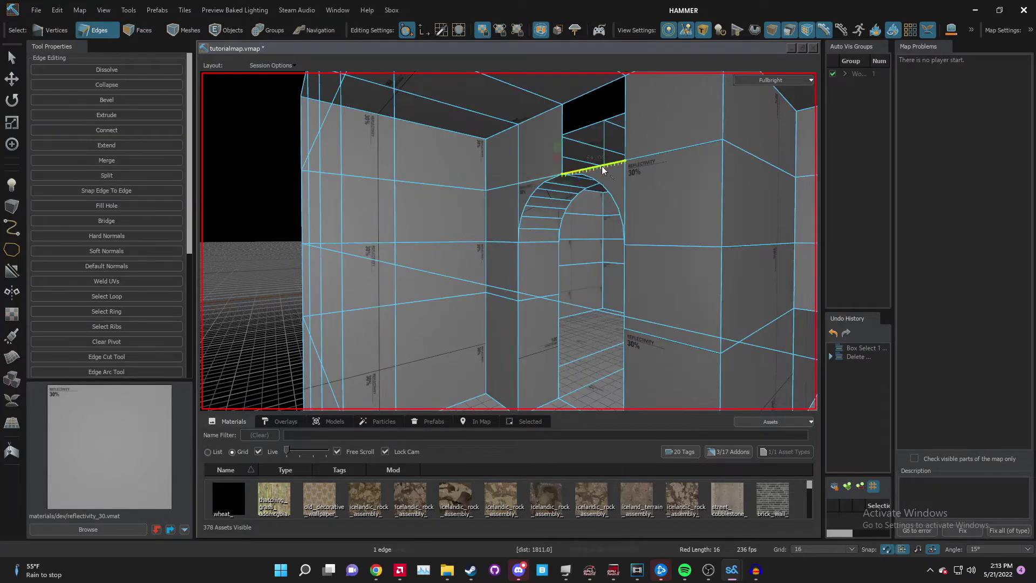
{"action": "double_click", "coordinate": [601, 166]}
{"action": "key", "text": "3"}
{"action": "left_click", "coordinate": [537, 159]}
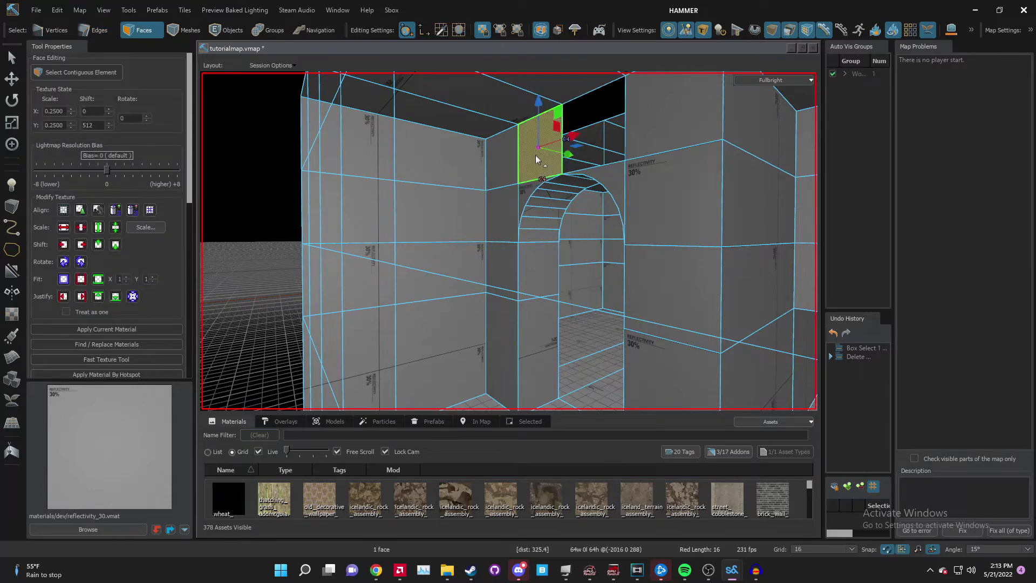
{"action": "key", "text": "2"}
{"action": "left_click", "coordinate": [546, 112]}
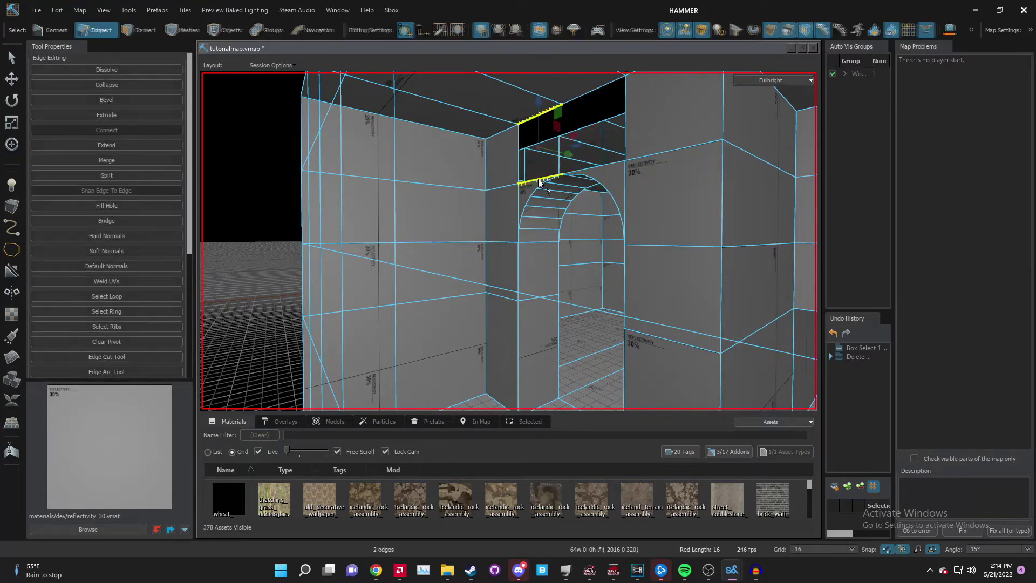
{"action": "left_click_drag", "start_coordinate": [538, 182], "coordinate": [597, 169]}
{"action": "left_click", "coordinate": [582, 93], "text": "shift"}
{"action": "left_click", "coordinate": [624, 107]}
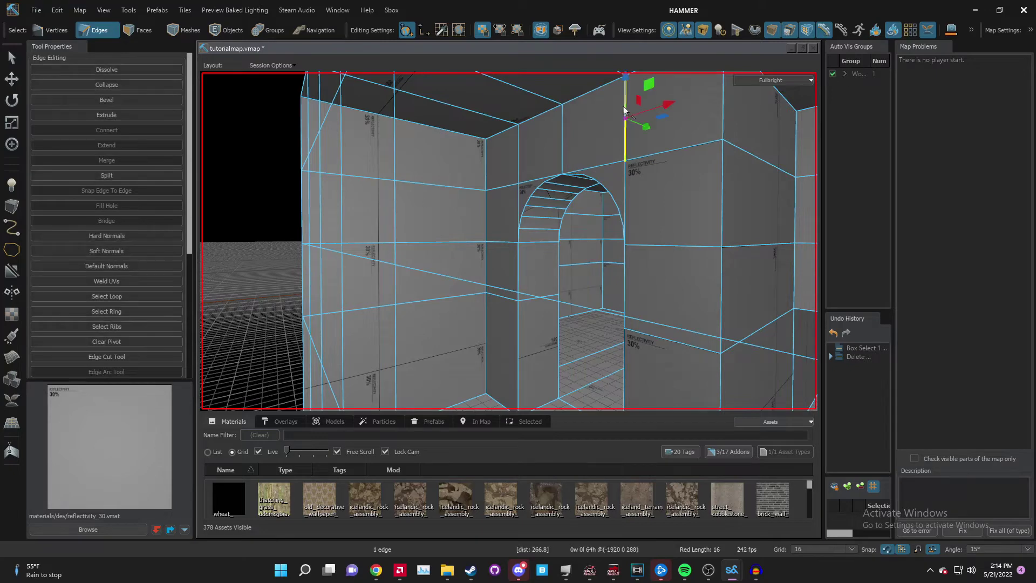
- Inspect the archway's side and curve edges from the other room and check that the rooms belong to one mesh
{"action": "key", "text": "w"}
{"action": "right_click_drag", "start_coordinate": [526, 158], "coordinate": [515, 159]}
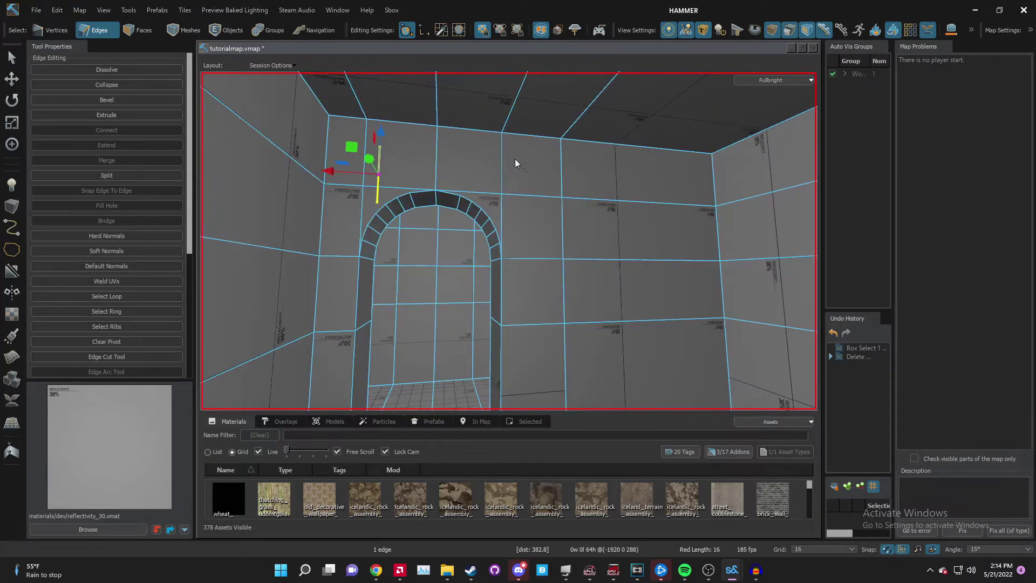
{"action": "right_click_drag", "start_coordinate": [495, 197], "coordinate": [507, 203]}
{"action": "double_click", "coordinate": [492, 200]}
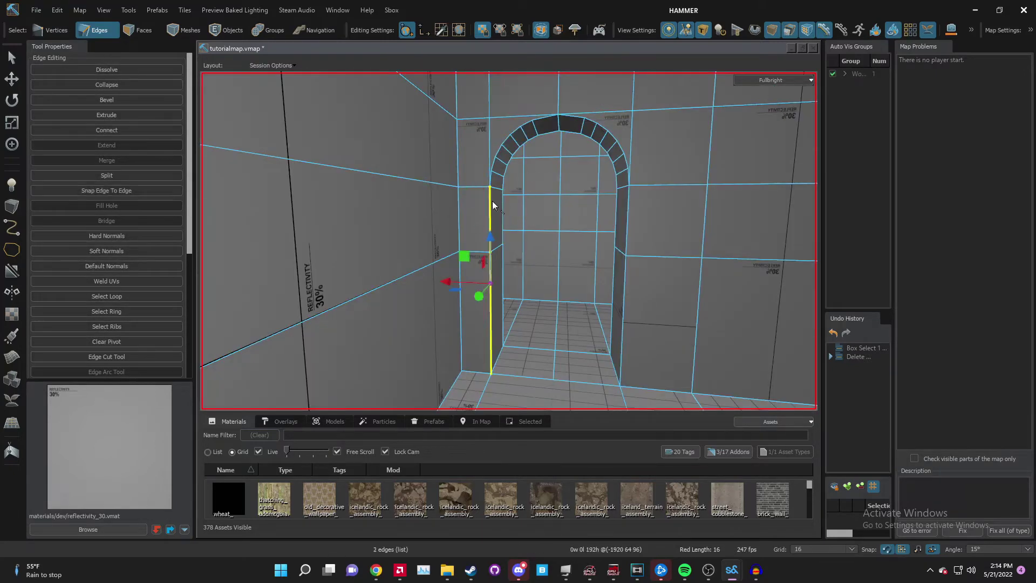
{"action": "double_click", "coordinate": [495, 167], "text": "shift"}
{"action": "key", "text": "4"}
{"action": "left_click", "coordinate": [603, 129]}
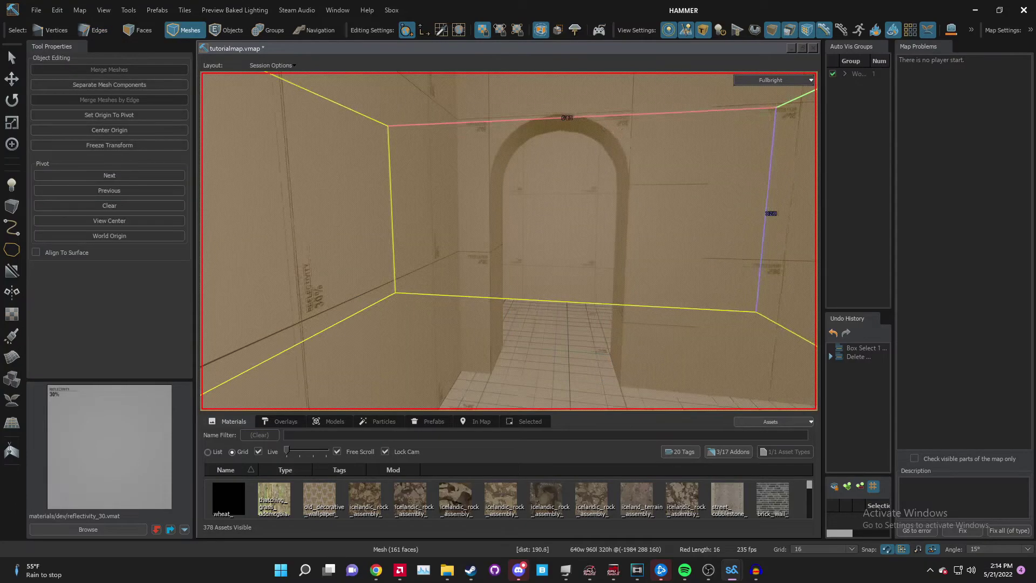
{"action": "right_click_drag", "start_coordinate": [603, 130], "coordinate": [509, 241]}
{"action": "left_click", "coordinate": [353, 278]}
{"action": "right_click_drag", "start_coordinate": [352, 279], "coordinate": [509, 240]}
{"action": "key", "text": "2"}
{"action": "left_click", "coordinate": [526, 254]}
{"action": "key", "text": "3"}
{"action": "key", "text": "2"}
{"action": "left_click", "coordinate": [439, 249]}
{"action": "right_click_drag", "start_coordinate": [439, 248], "coordinate": [508, 241]}
- Create an upright block 16 wide, 128 long and 128 high on the room's floor
{"action": "key", "text": "shift+b"}
{"action": "key", "text": "bracketright"}
{"action": "left_click", "coordinate": [97, 106]}
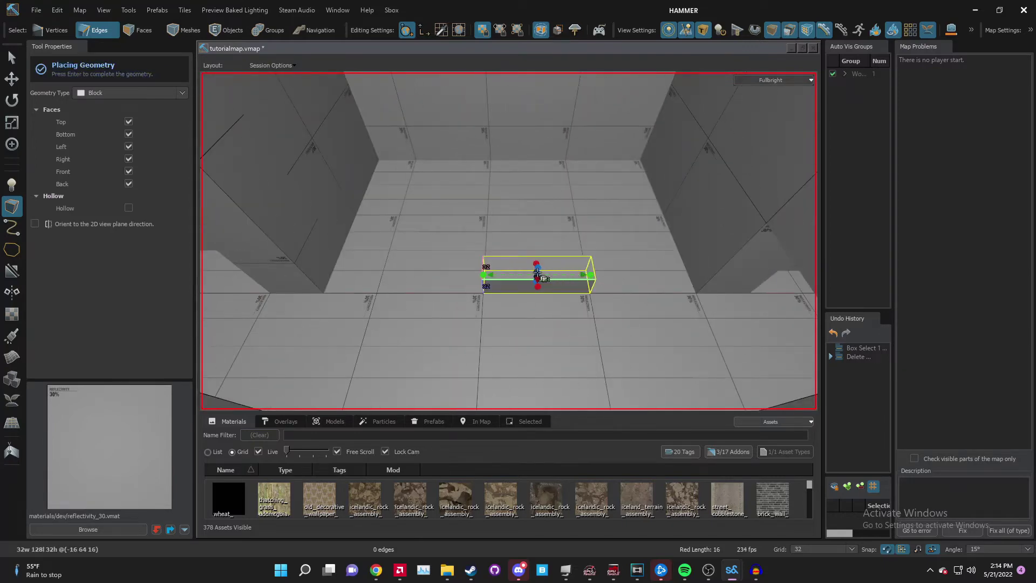
{"action": "key", "text": "Return"}
{"action": "right_click_drag", "start_coordinate": [564, 210], "coordinate": [508, 241]}
{"action": "key", "text": "4"}
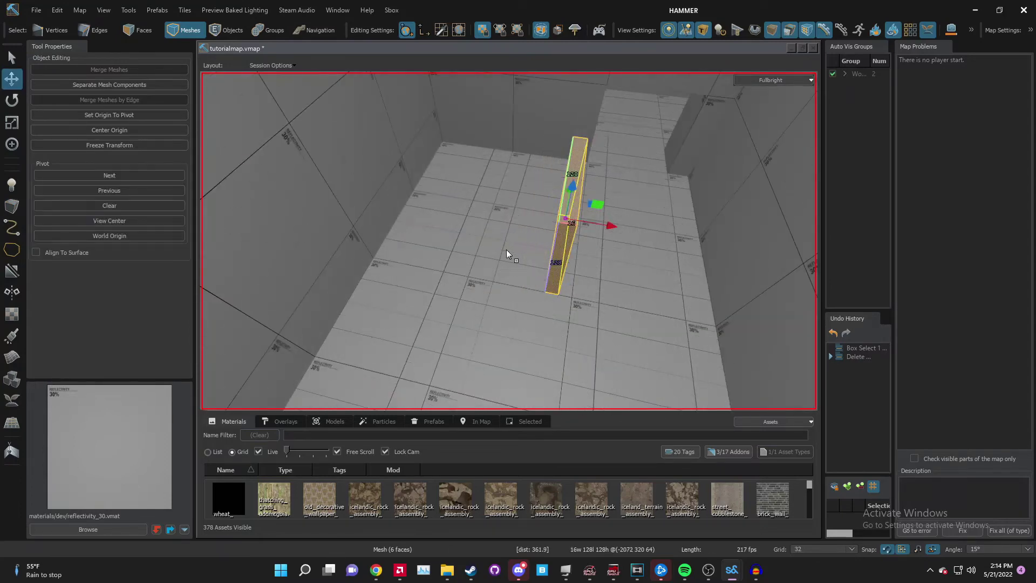
- Align the thin block to a 16-unit grid and place a parallel copy of it across the room's floor
{"action": "key", "text": "bracketleft"}
{"action": "key", "text": "Escape"}
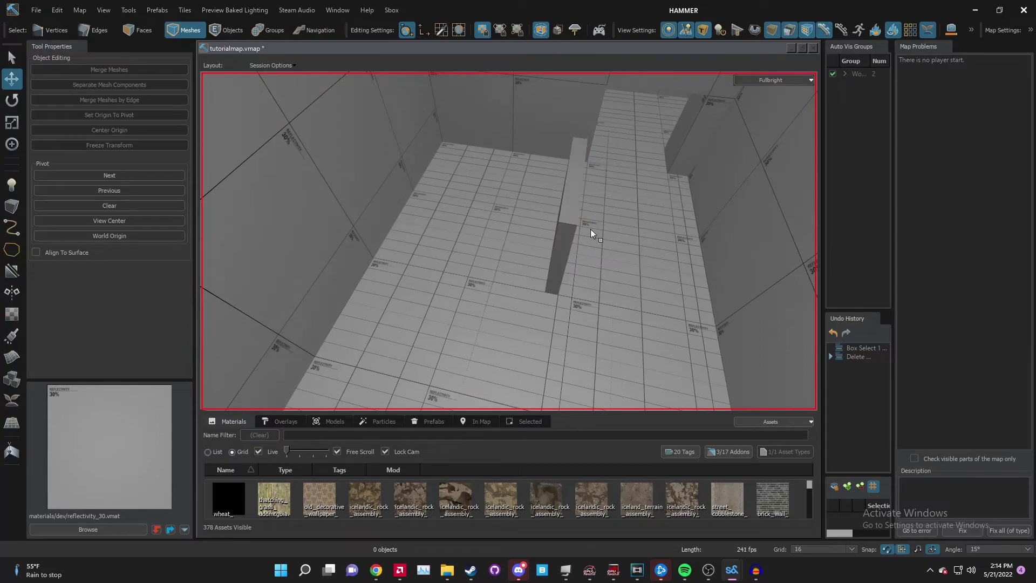
{"action": "right_click_drag", "start_coordinate": [574, 219], "coordinate": [580, 235]}
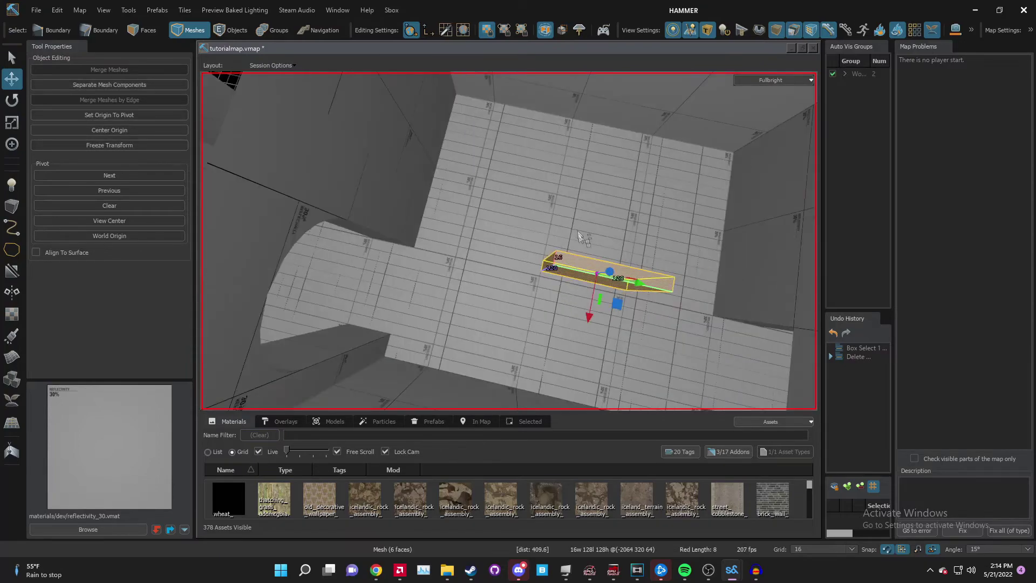
{"action": "right_click_drag", "start_coordinate": [582, 275], "coordinate": [487, 249]}
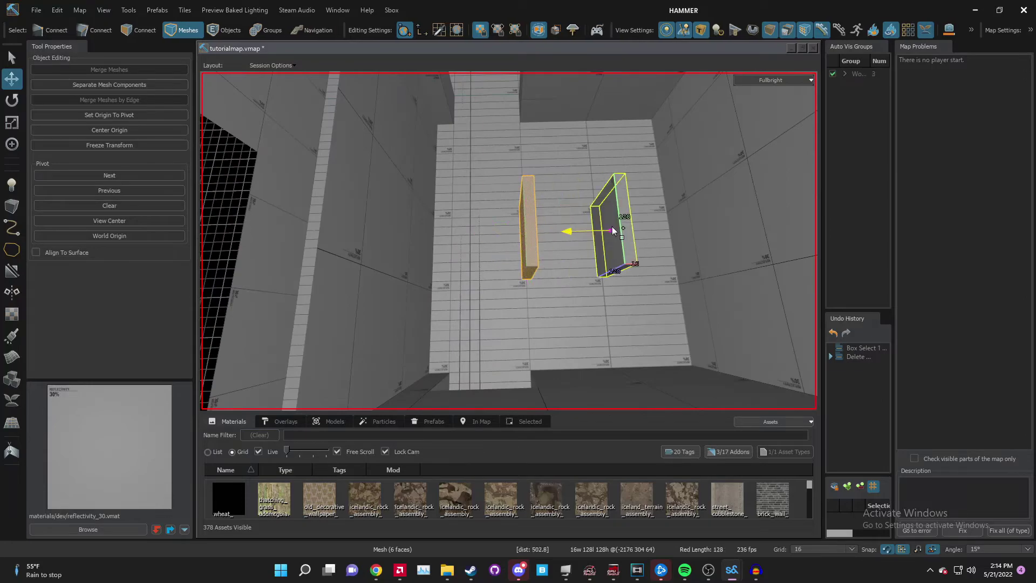
{"action": "left_click_drag", "start_coordinate": [612, 230], "coordinate": [621, 231], "text": "shift"}
{"action": "right_click_drag", "start_coordinate": [621, 231], "coordinate": [508, 240]}
{"action": "key", "text": "Escape"}
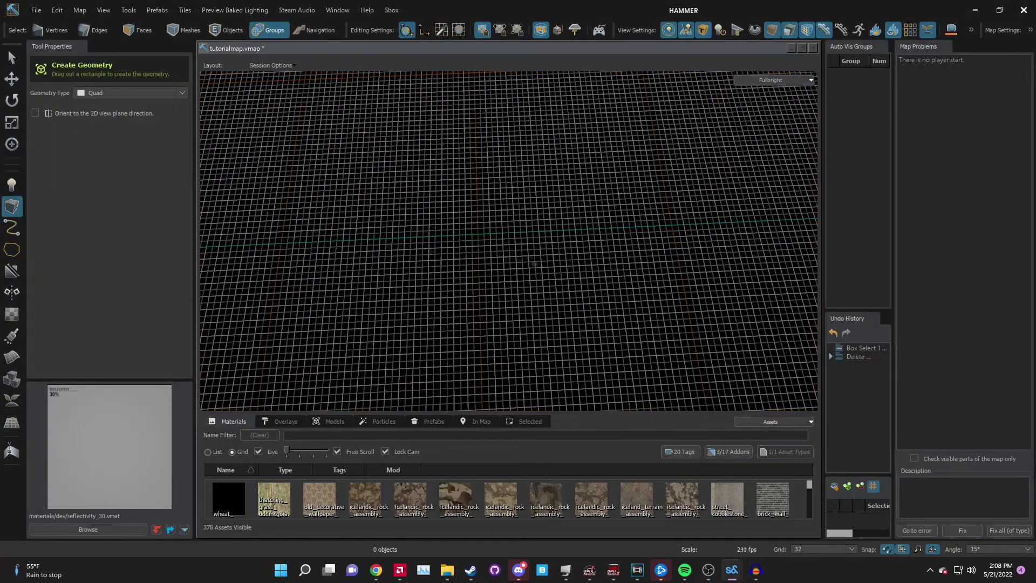
- Extend the floor quad by extruding its edge, and extrude the L-shaped floor's outline upward into walls
{"action": "right_click_drag", "start_coordinate": [508, 240], "coordinate": [508, 240]}
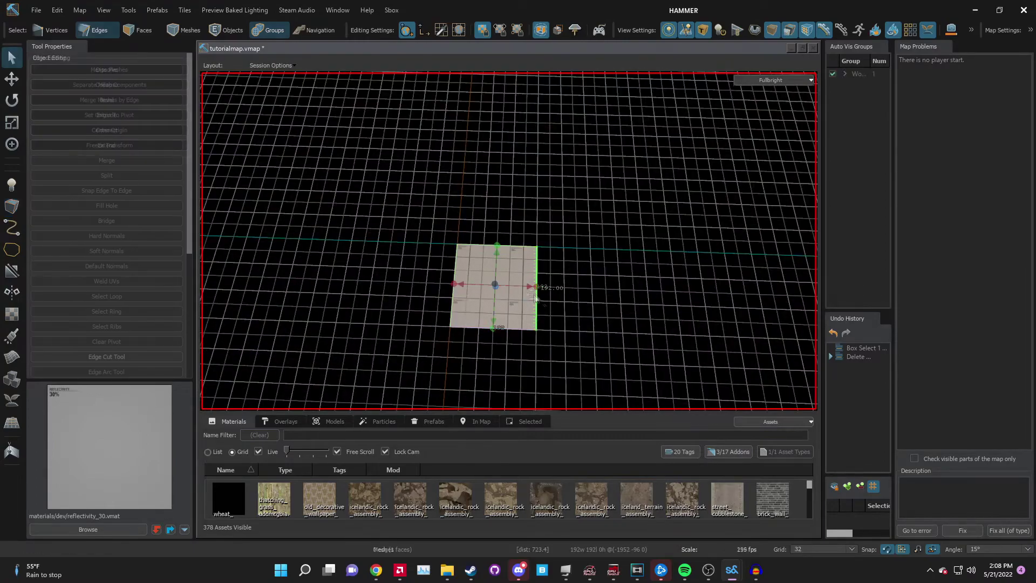
{"action": "left_click_drag", "start_coordinate": [537, 292], "coordinate": [575, 294]}
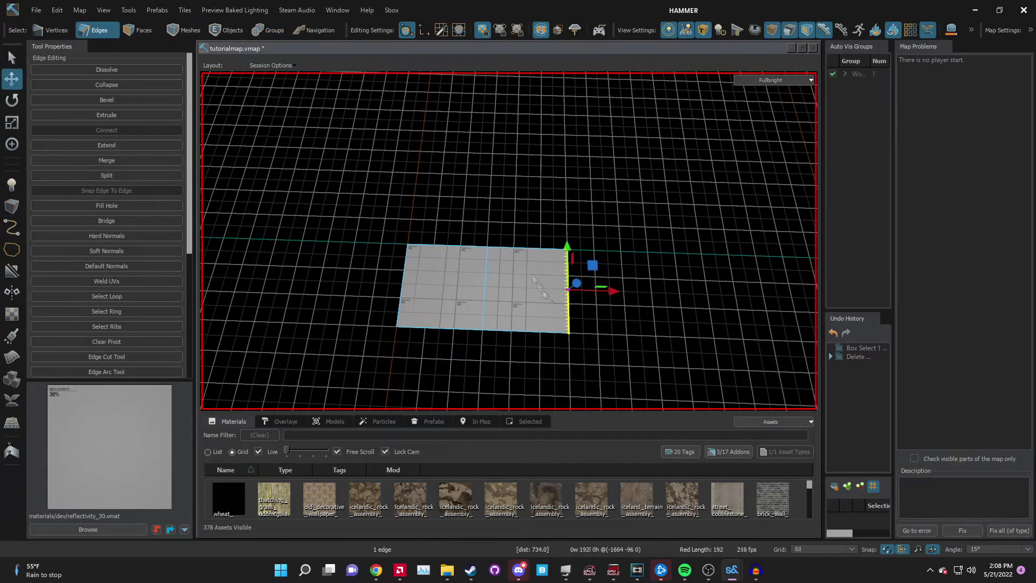
{"action": "right_click_drag", "start_coordinate": [508, 241], "coordinate": [509, 240]}
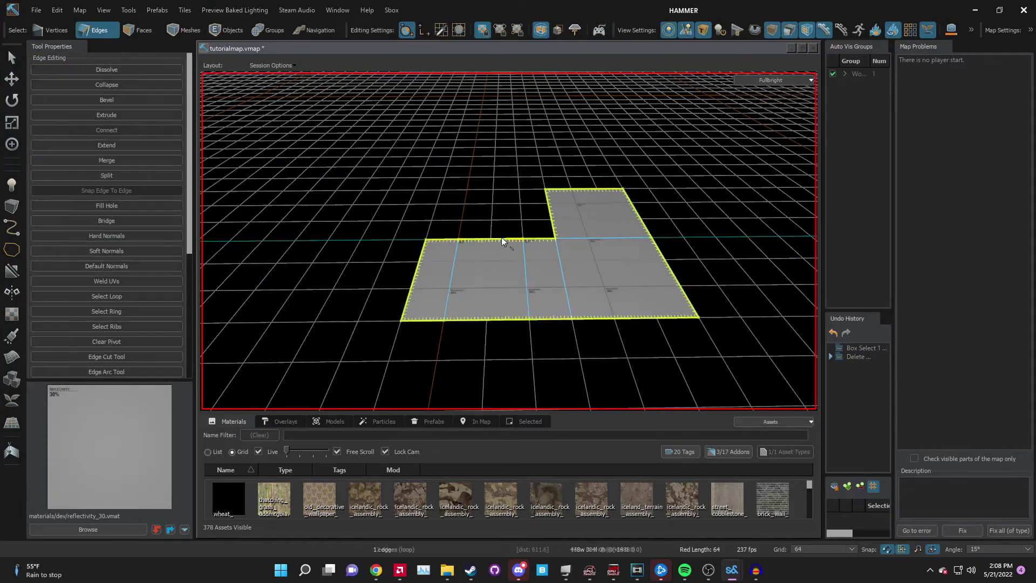
{"action": "left_click_drag", "start_coordinate": [501, 237], "coordinate": [548, 122], "text": "shift"}
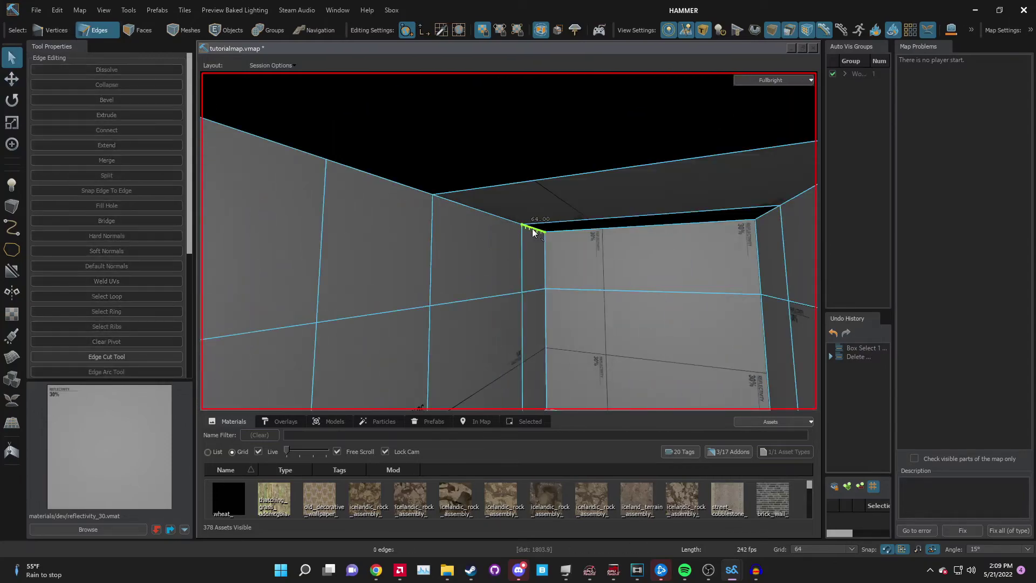
{"action": "double_click", "coordinate": [533, 231]}
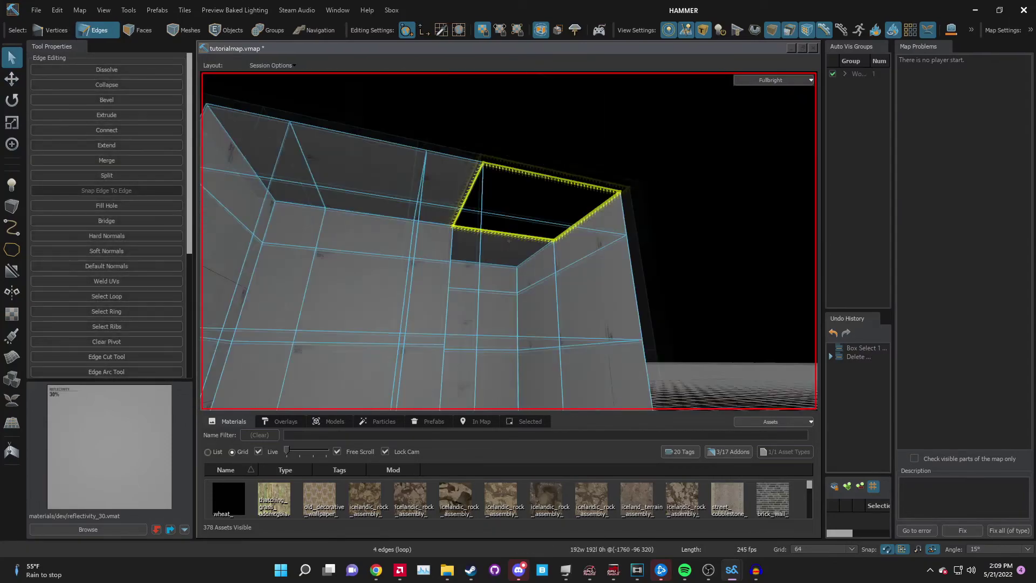